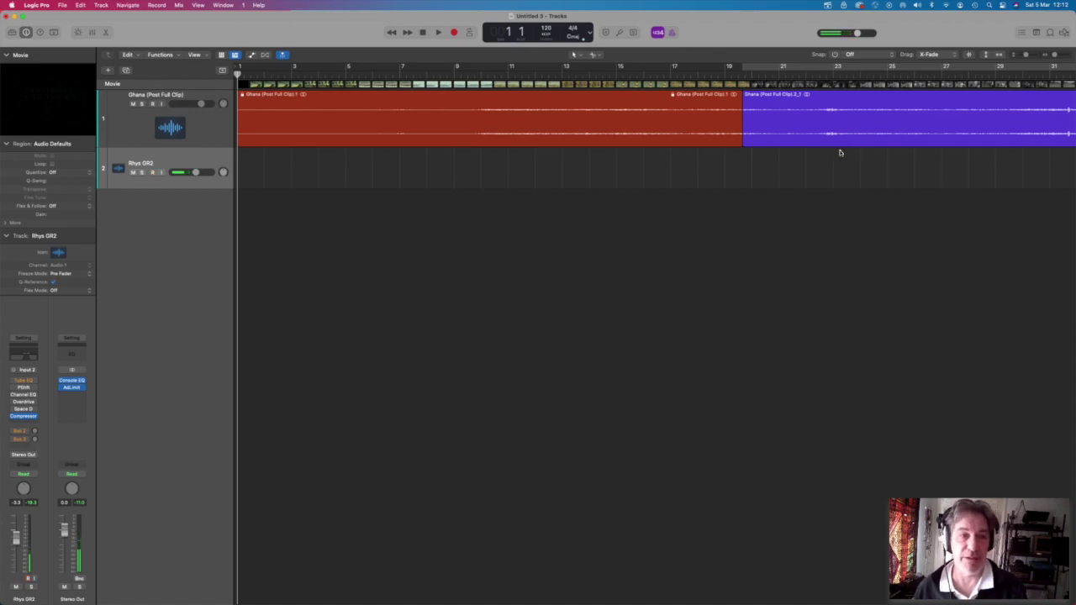
Open the Ghana movie in its own floating window and place it below the upper part of the audio track.
key(ctrl+r)
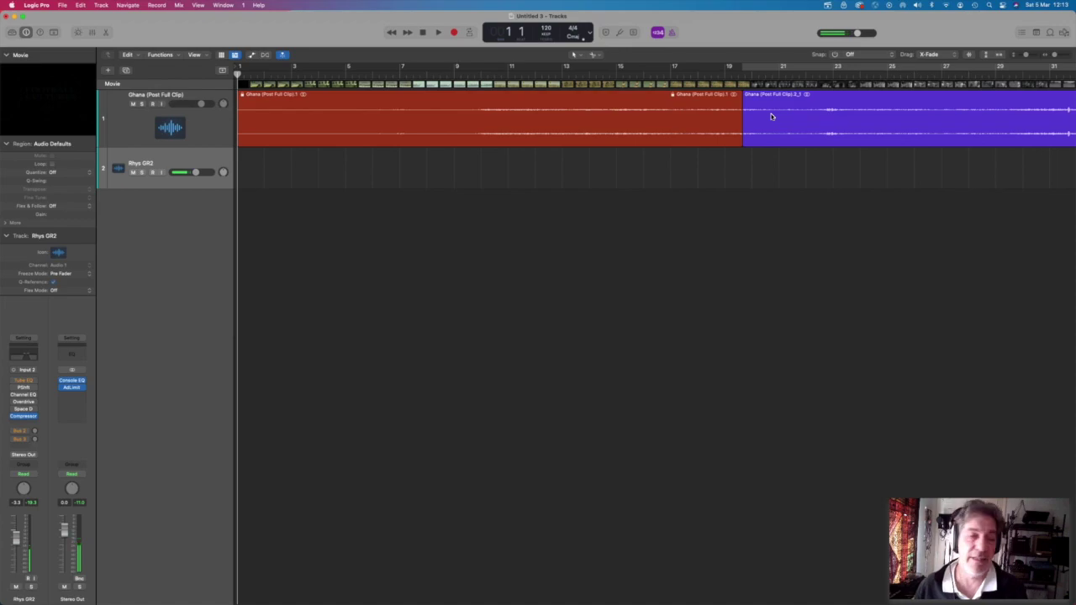
double_click(61, 90)
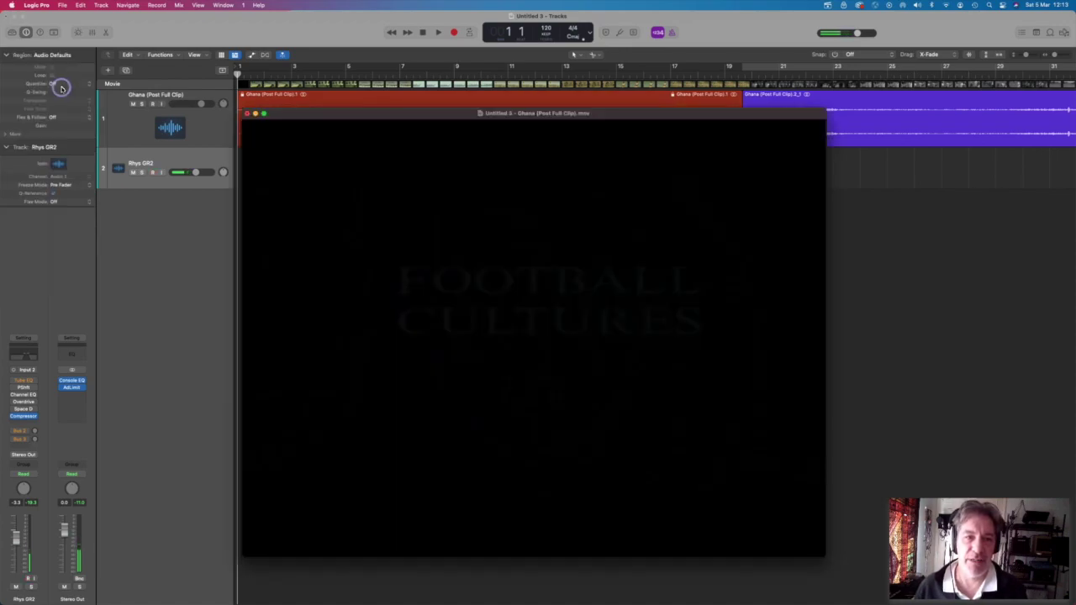
drag(394, 111, 454, 139)
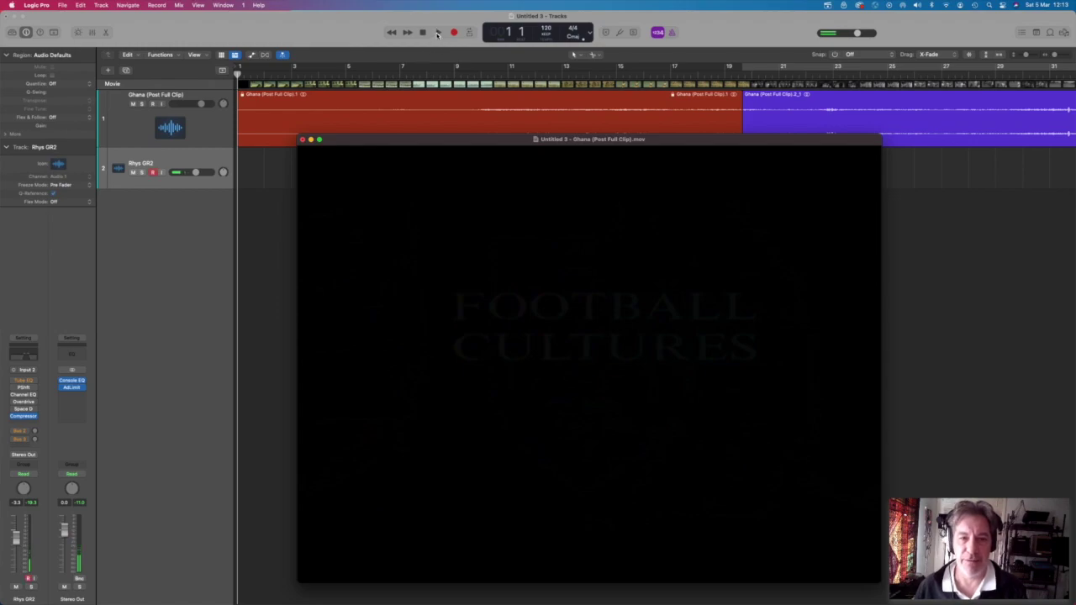
Play the whole Ghana clip from bar 1, return the playhead to the start and close the movie window.
click(437, 32)
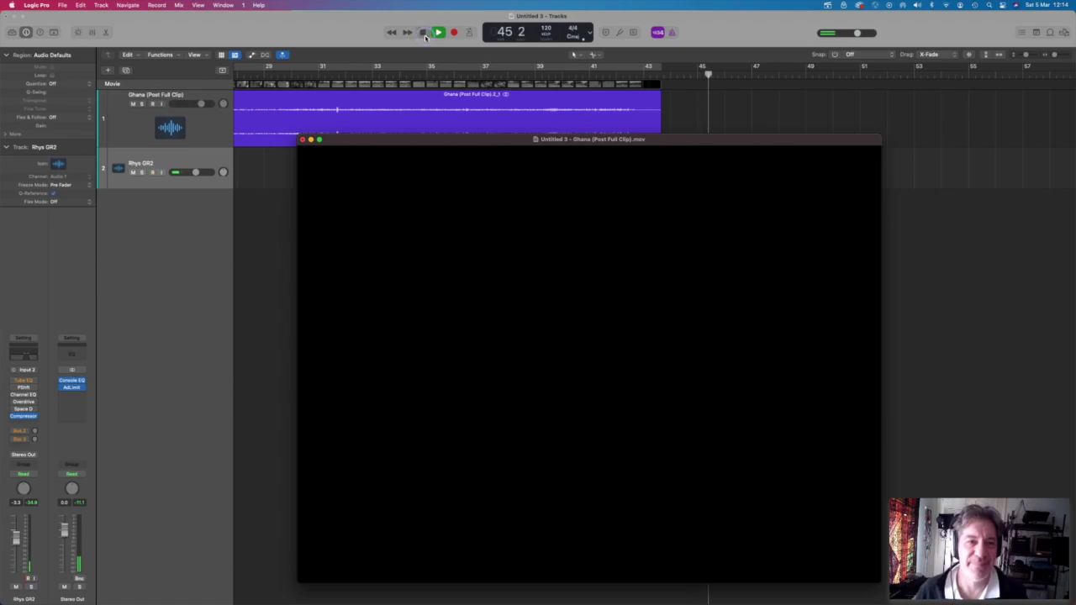
click(425, 35)
click(423, 32)
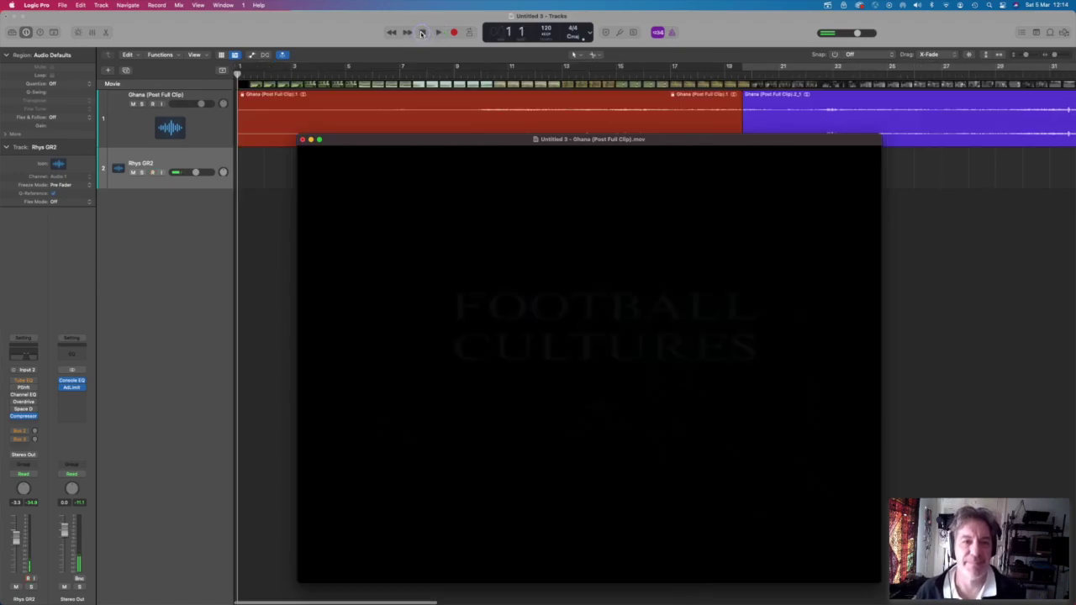
click(303, 140)
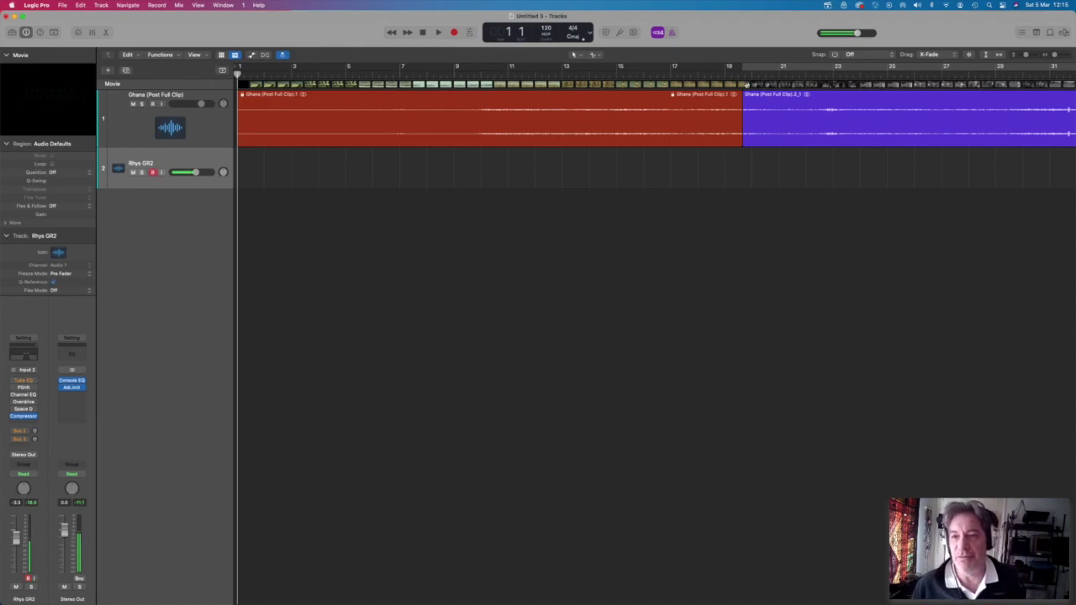
Move the playhead to bar 21 and reopen the movie in a floating window over the empty track area.
click(779, 78)
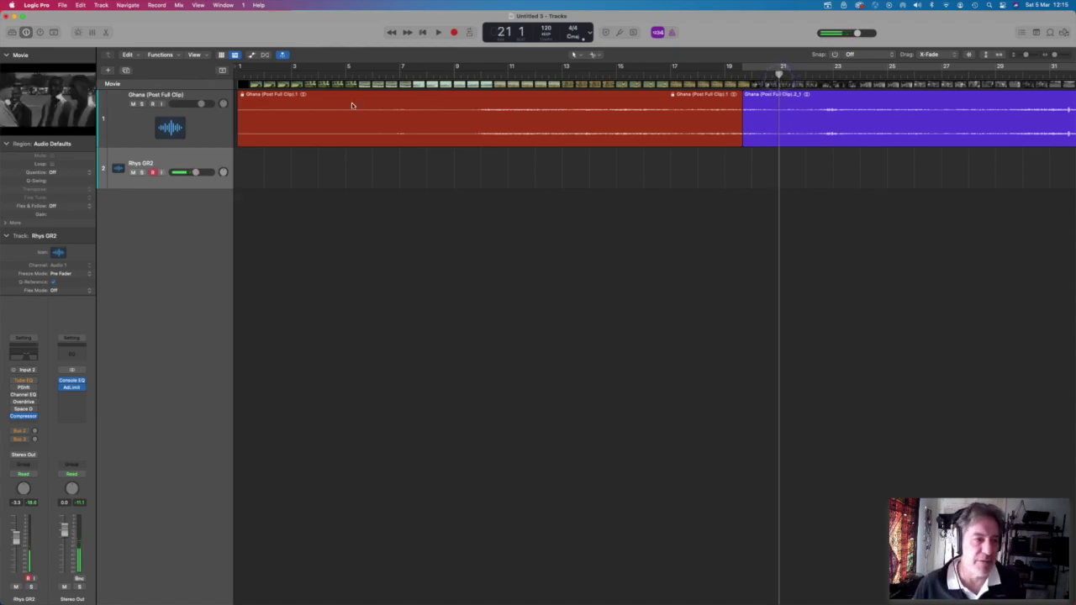
double_click(77, 110)
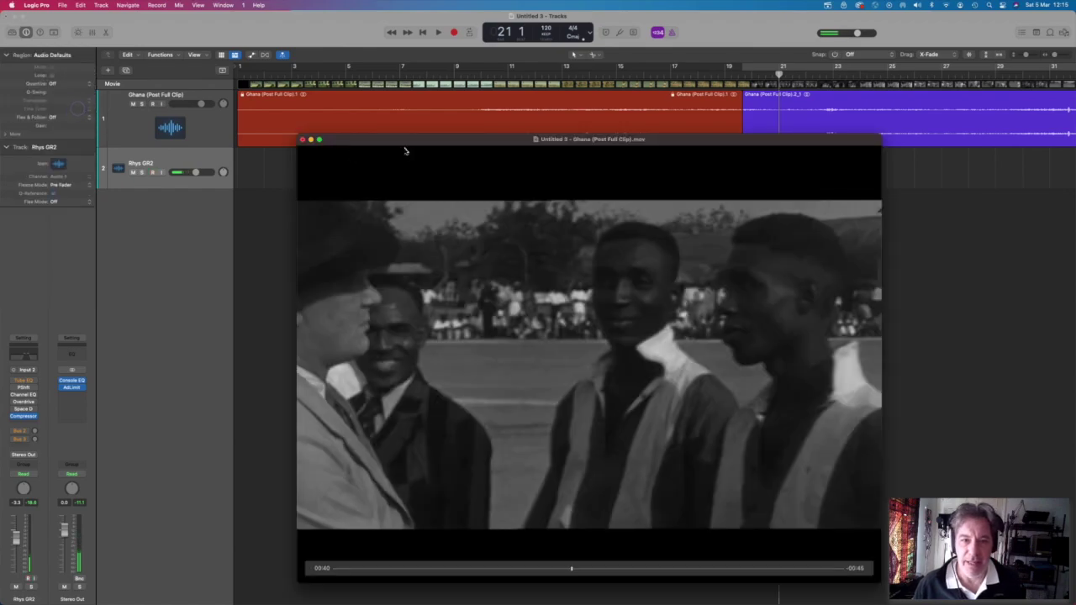
drag(404, 147, 386, 129)
mouse_move(391, 143)
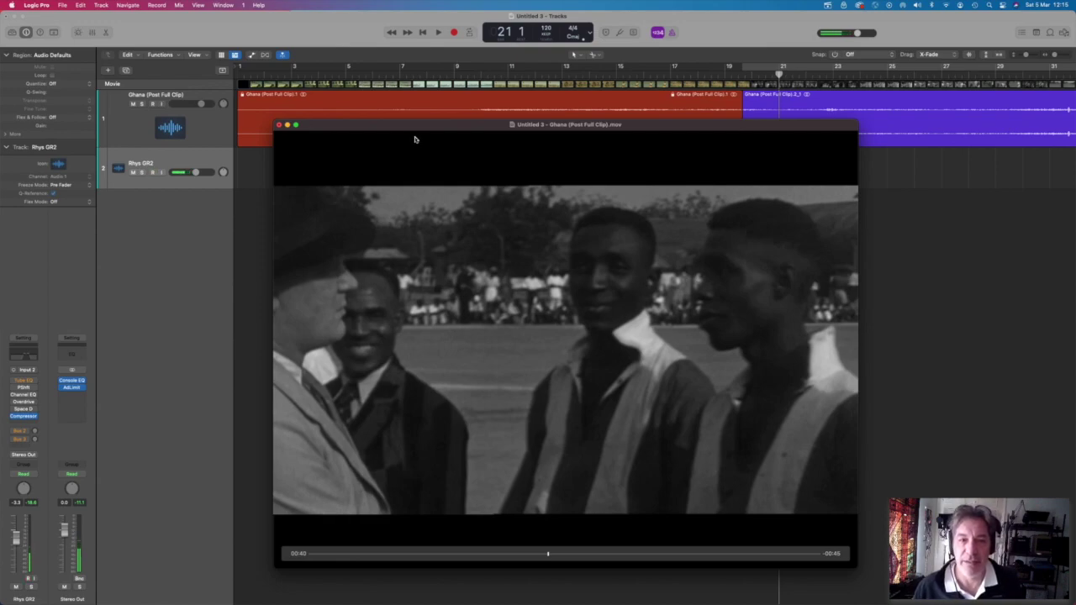
mouse_move(415, 126)
mouse_down()
mouse_move(414, 146)
mouse_move(412, 138)
mouse_up()
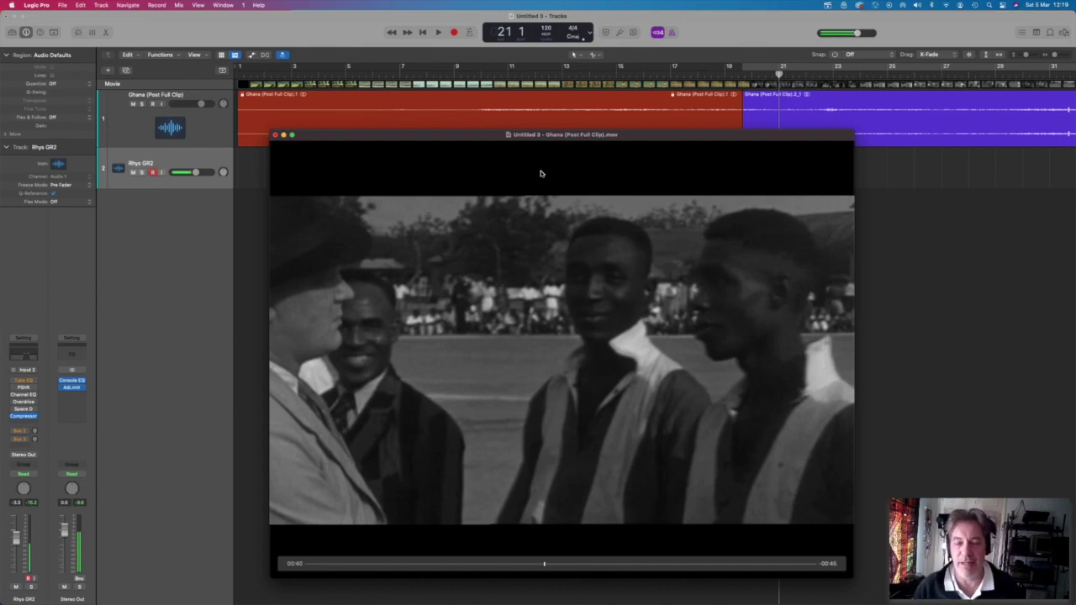
Play the movie from about bar 13 across the change to black-and-white footage and stop at bar 25.
click(654, 76)
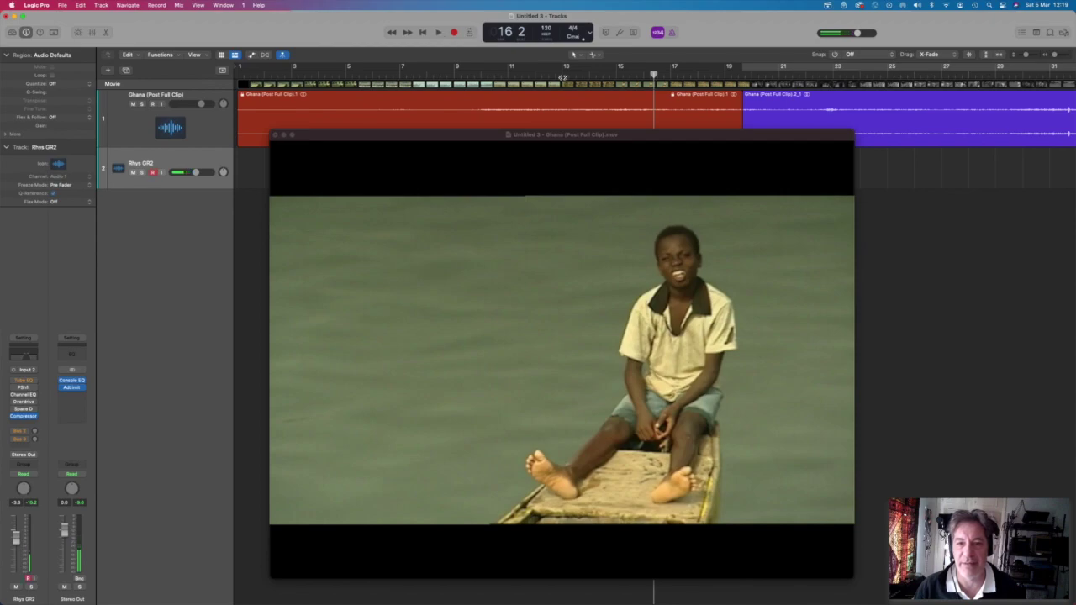
click(562, 75)
click(438, 33)
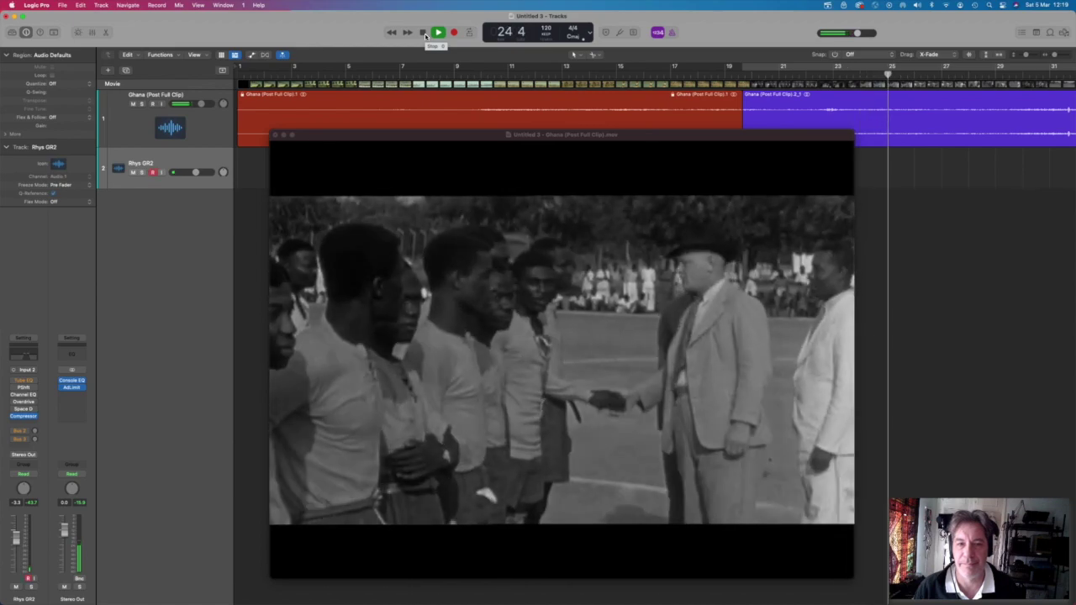
click(425, 35)
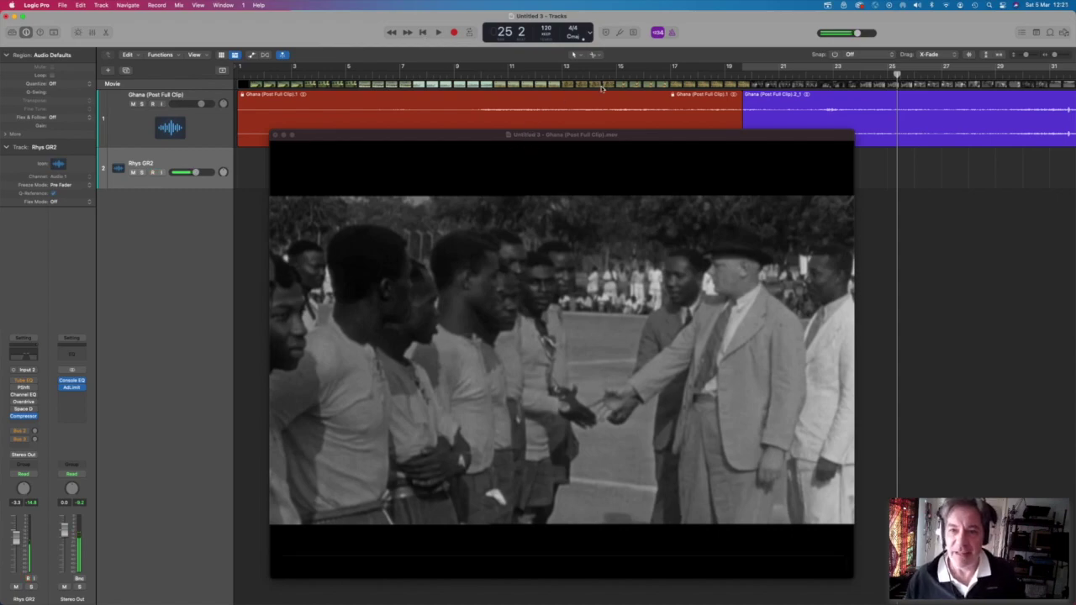
Play the transition between the red and purple regions twice, starting at bar 15 beat 4 and at bar 16 beat 2.
click(638, 74)
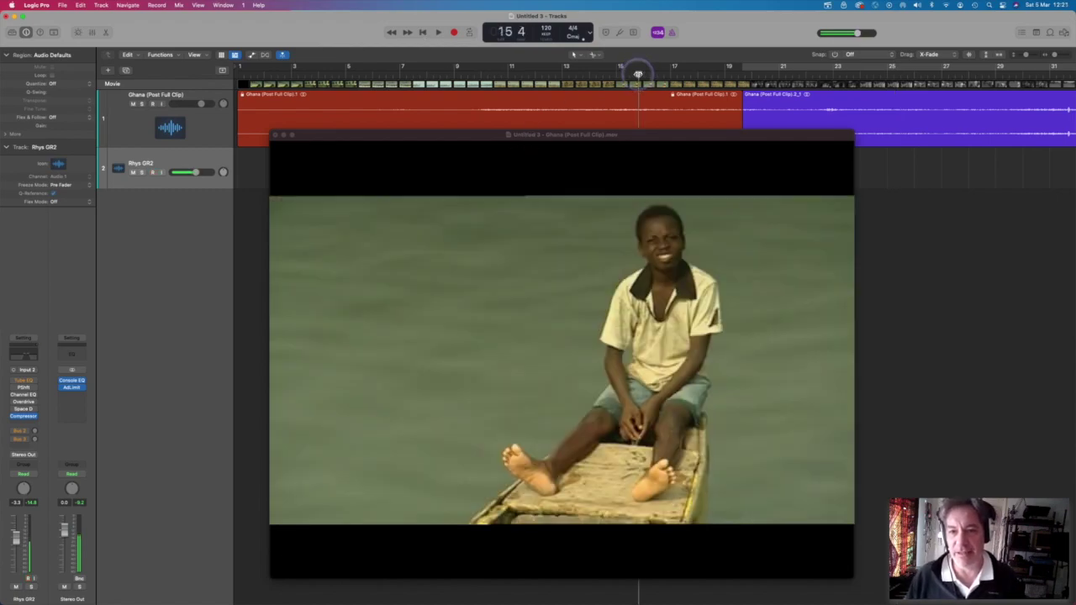
key(space)
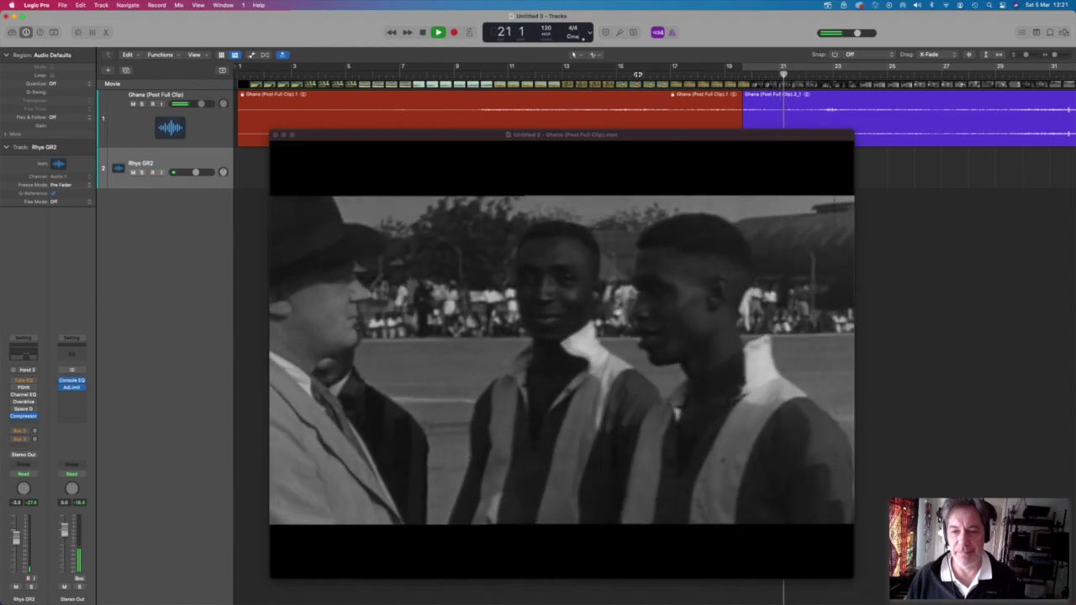
key(space)
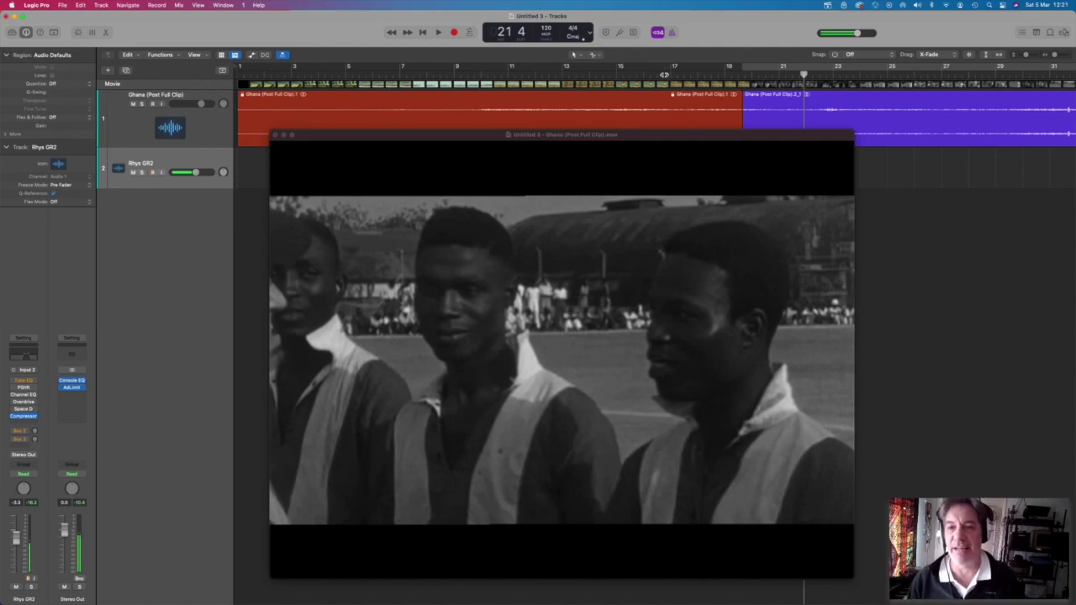
click(652, 75)
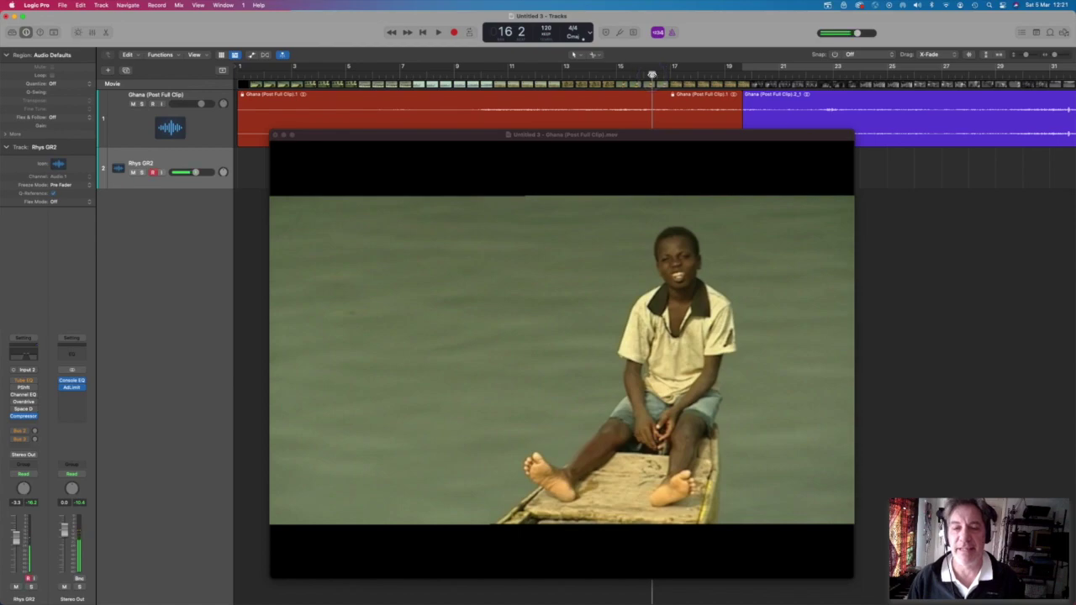
key(space)
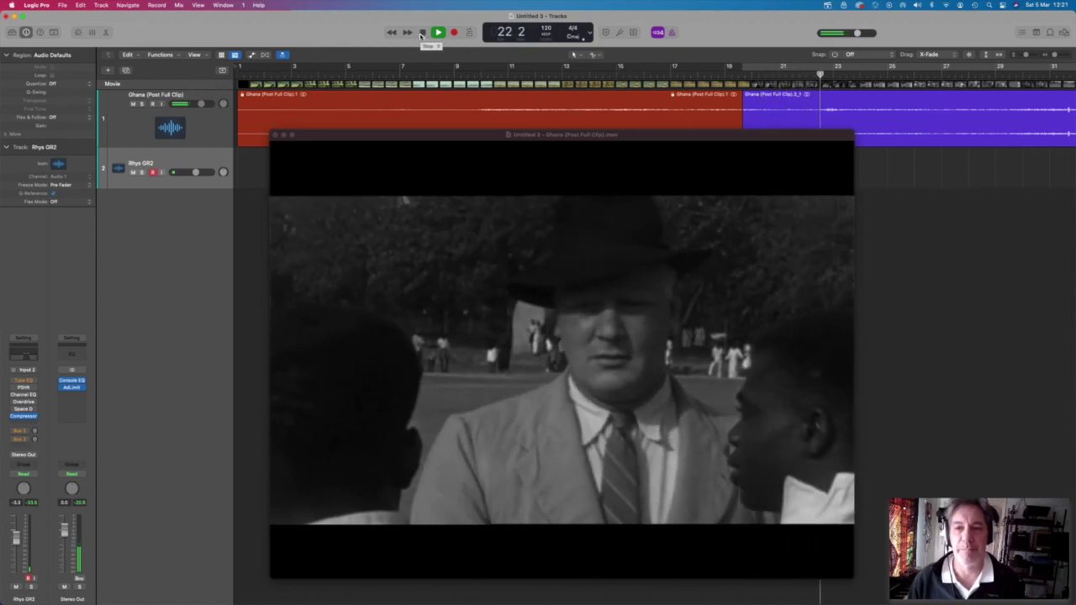
click(421, 34)
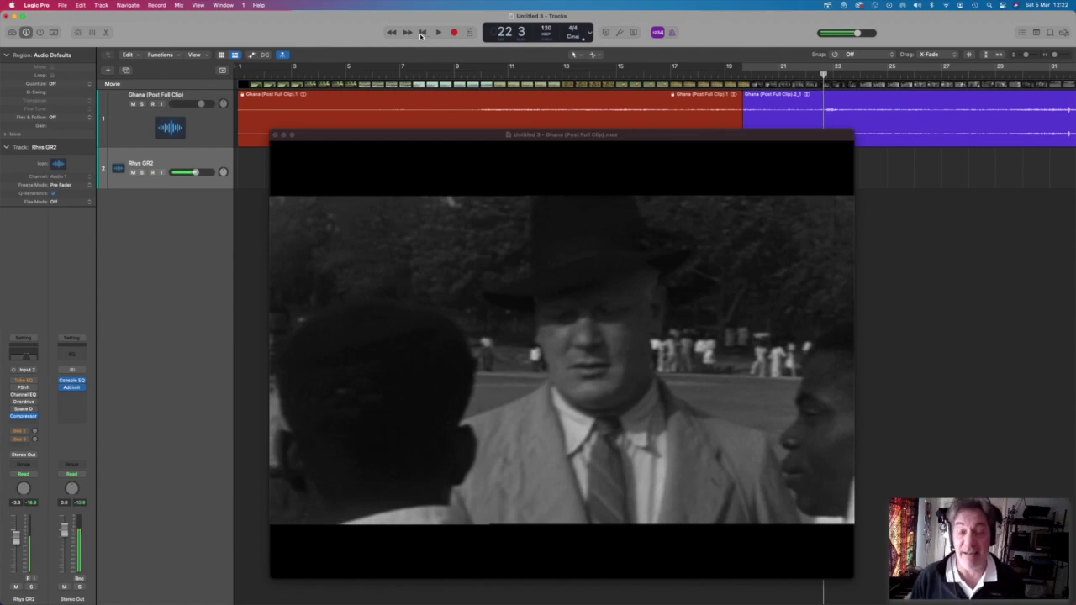
Move the movie window down clear of the audio regions, and play the clip from bar 18 to bar 30.
drag(641, 140, 646, 165)
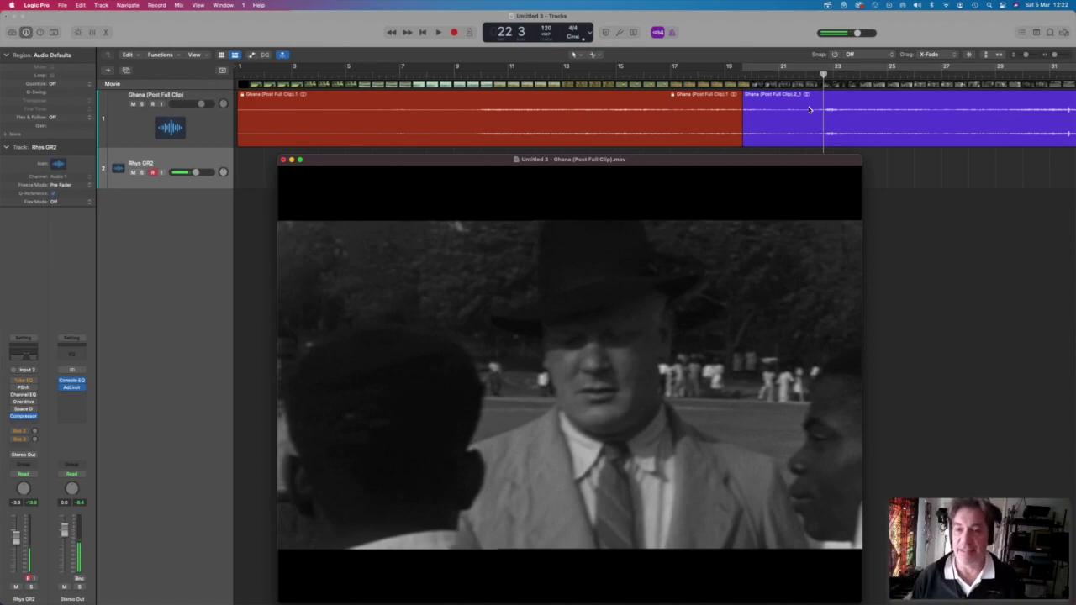
click(618, 76)
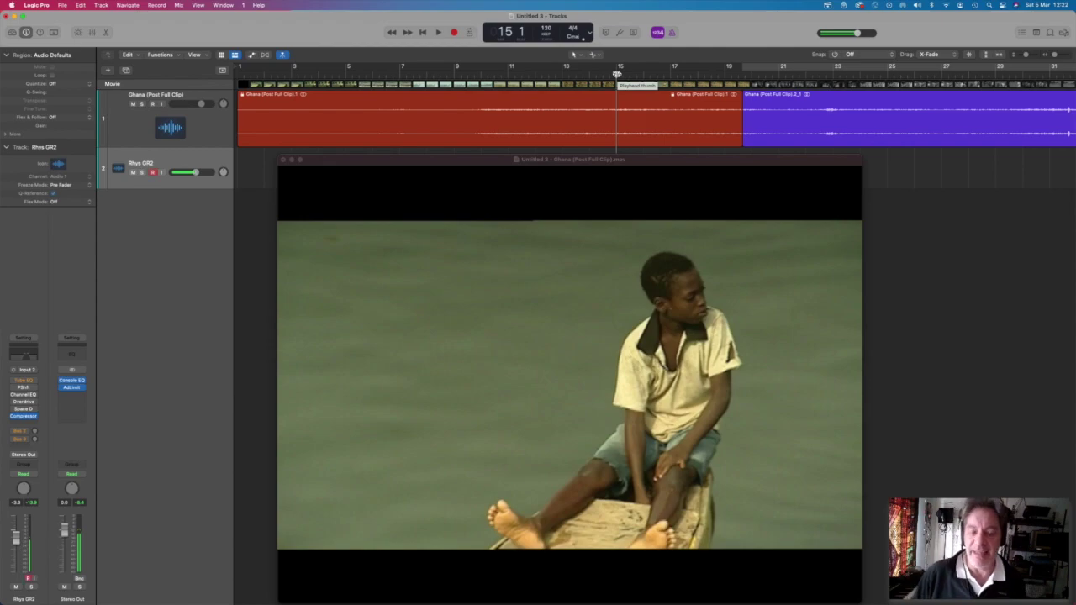
click(709, 74)
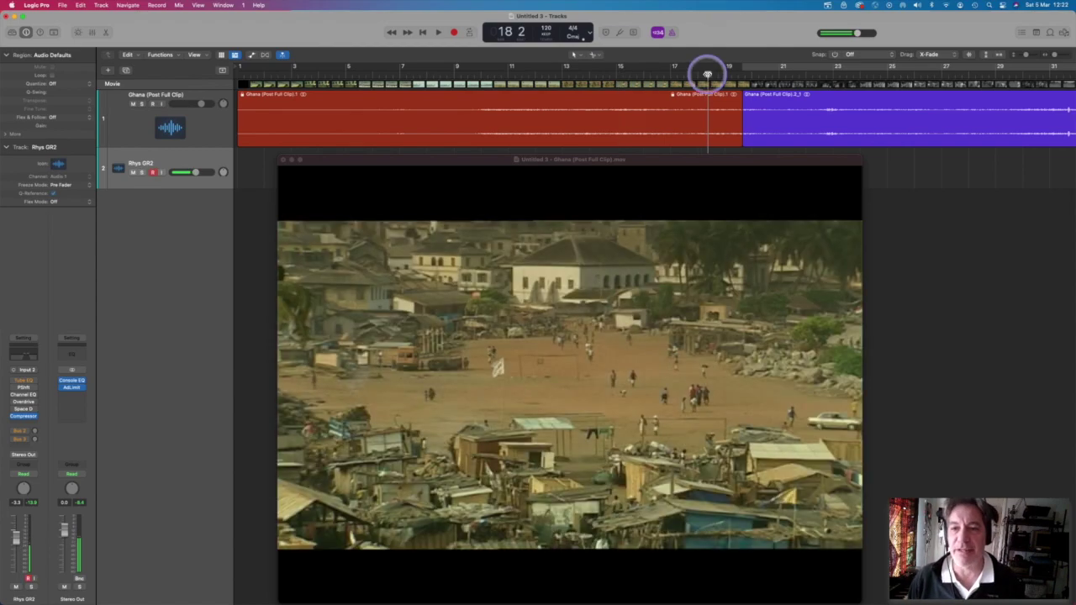
key(space)
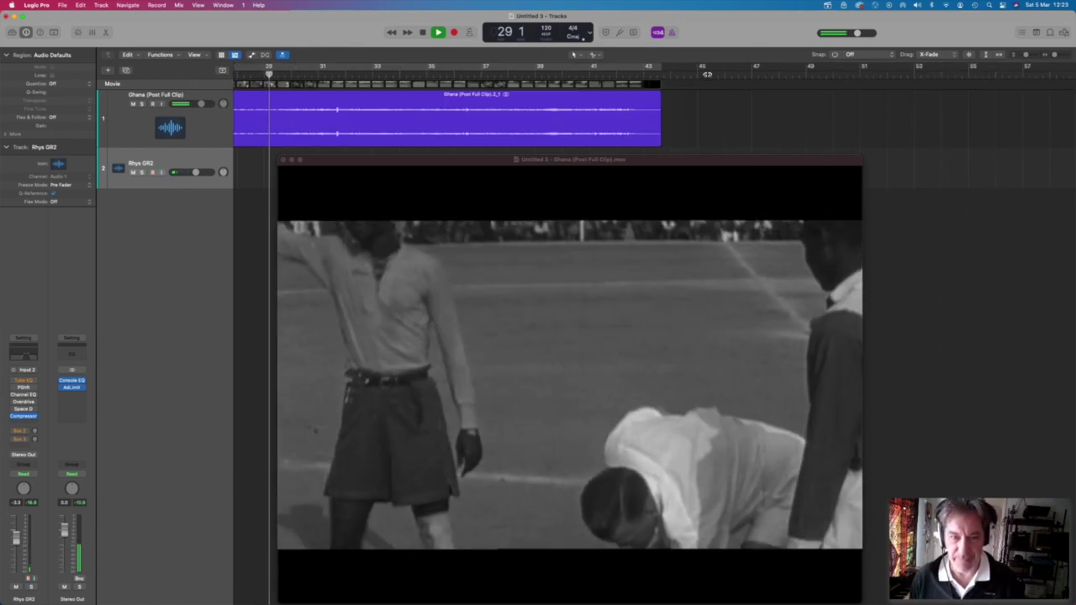
click(422, 34)
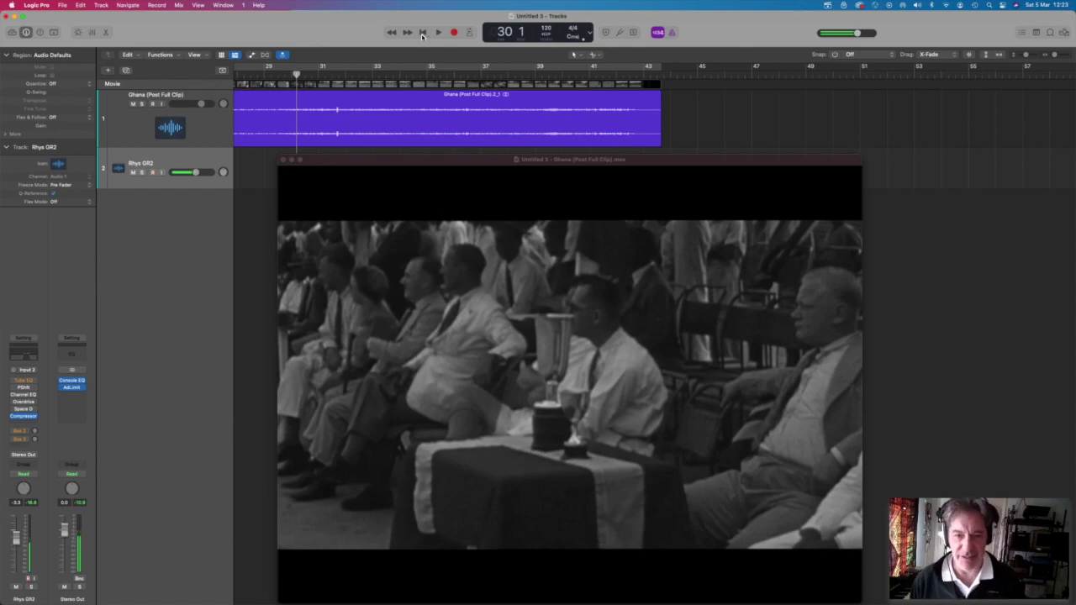
Play the football footage in short sections from bar 30 to the clip's end, pausing at bars 33, 35 and 40.
key(space)
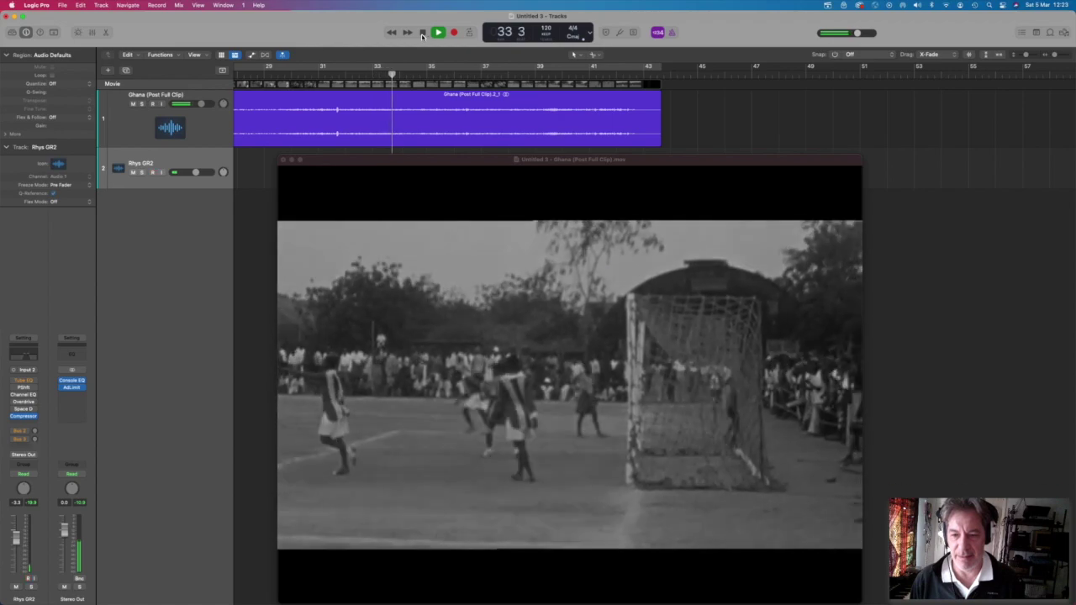
click(422, 33)
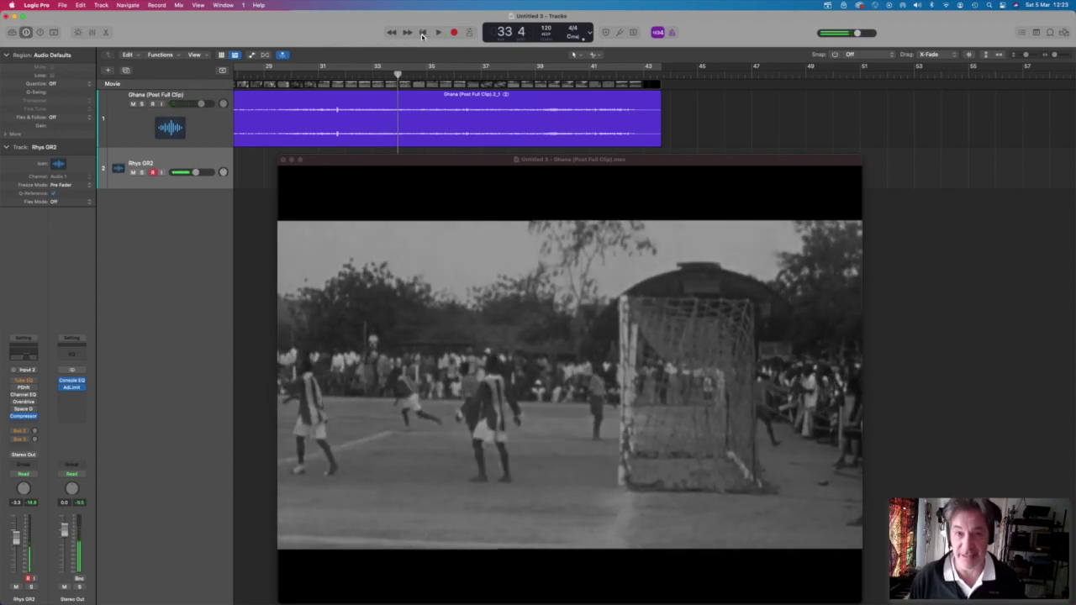
key(space)
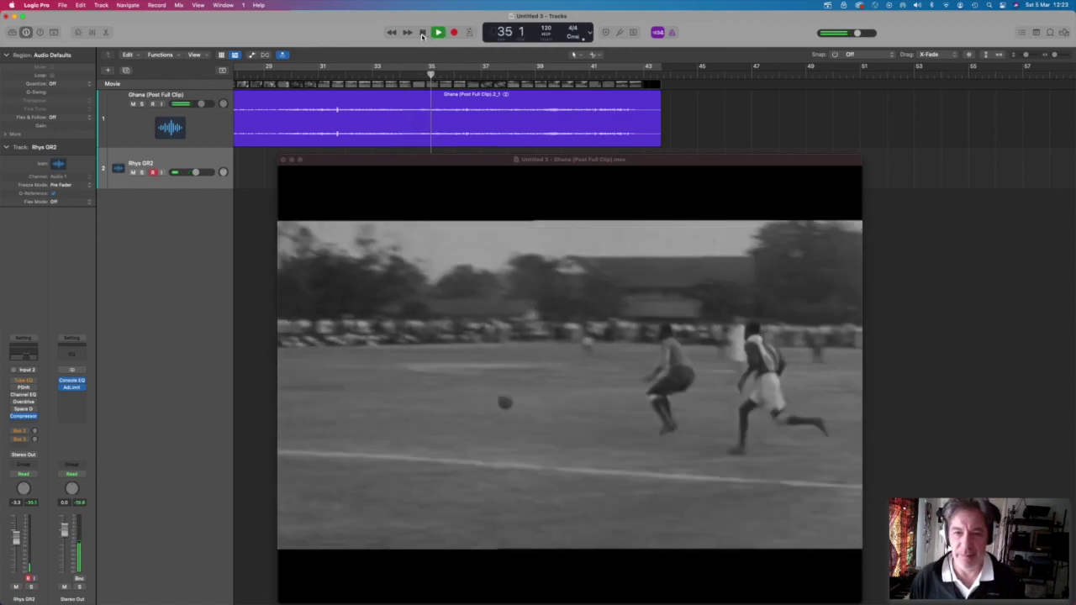
click(423, 33)
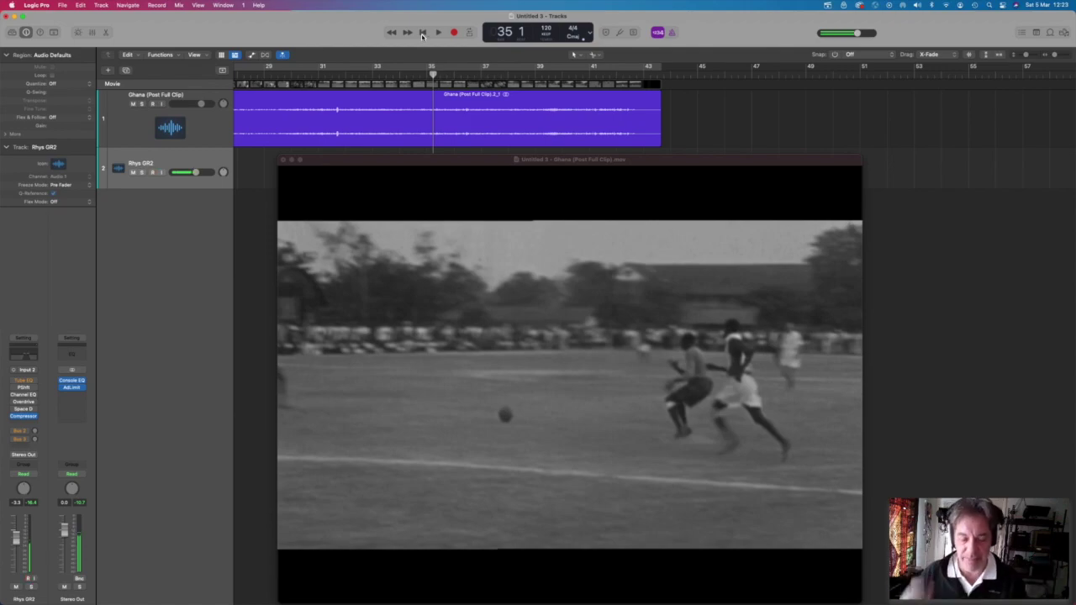
key(space)
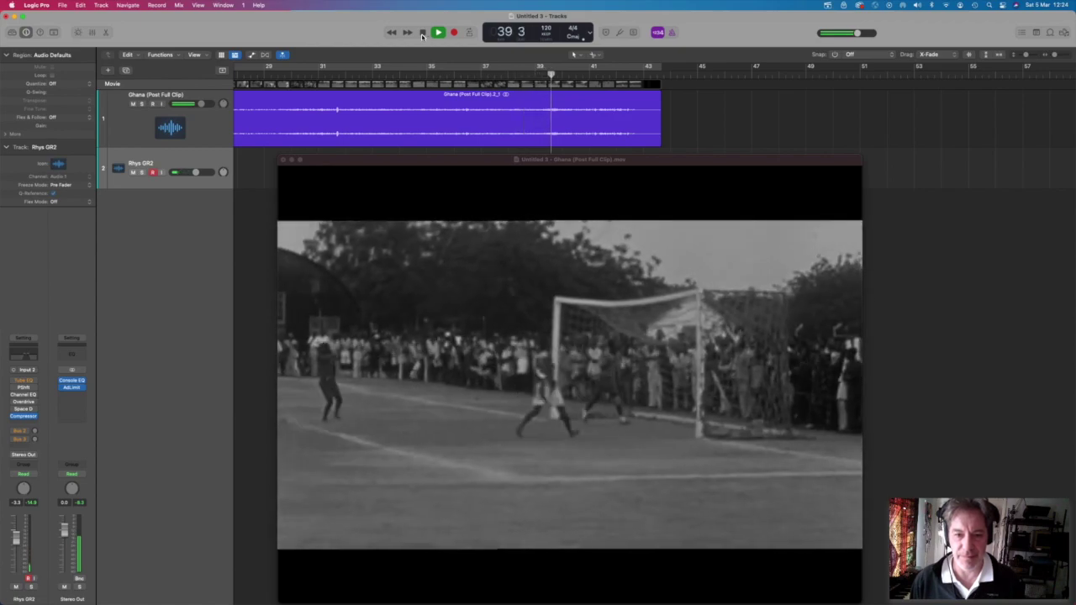
click(423, 34)
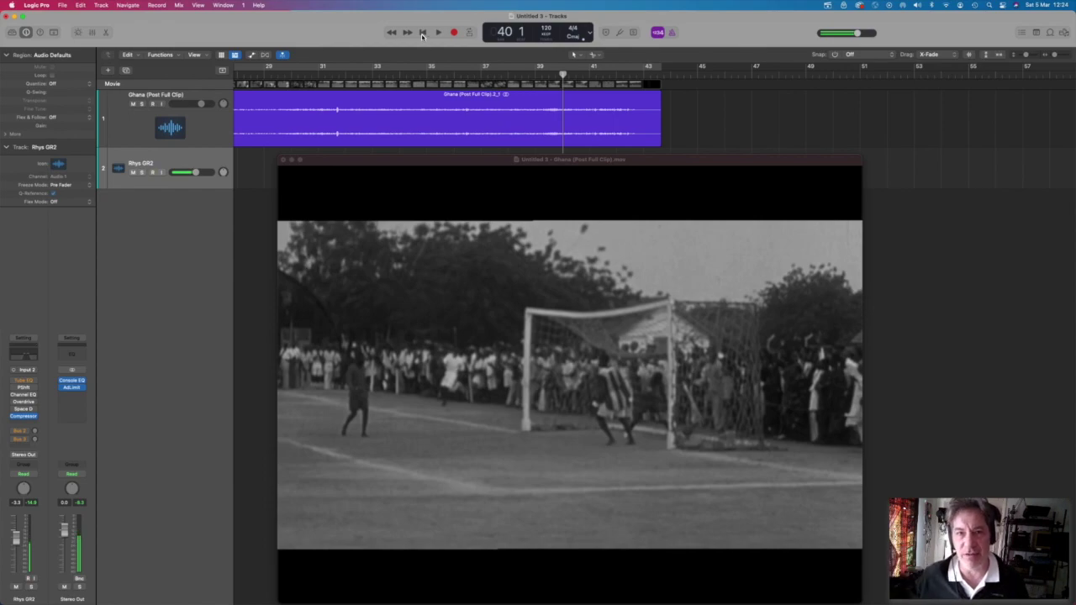
key(space)
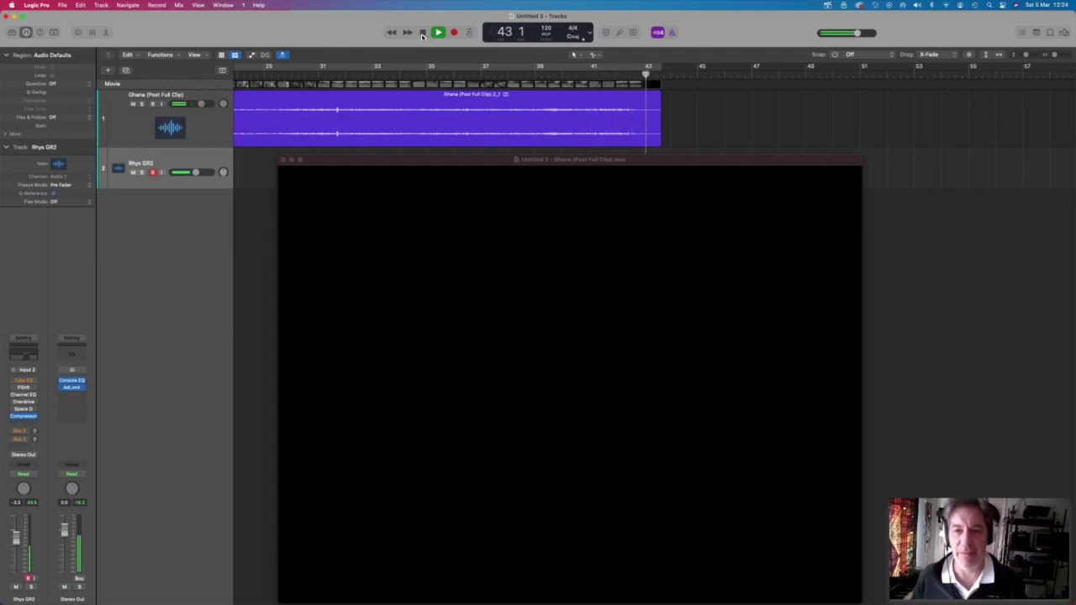
click(423, 36)
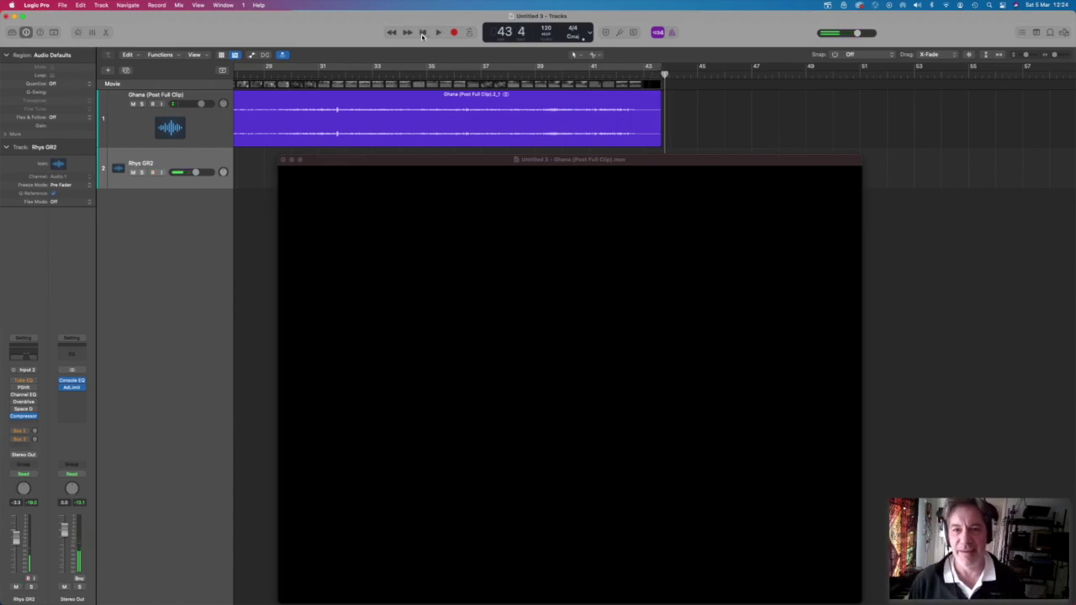
scroll(464, 72, left, 5)
scroll(464, 71, left, 3)
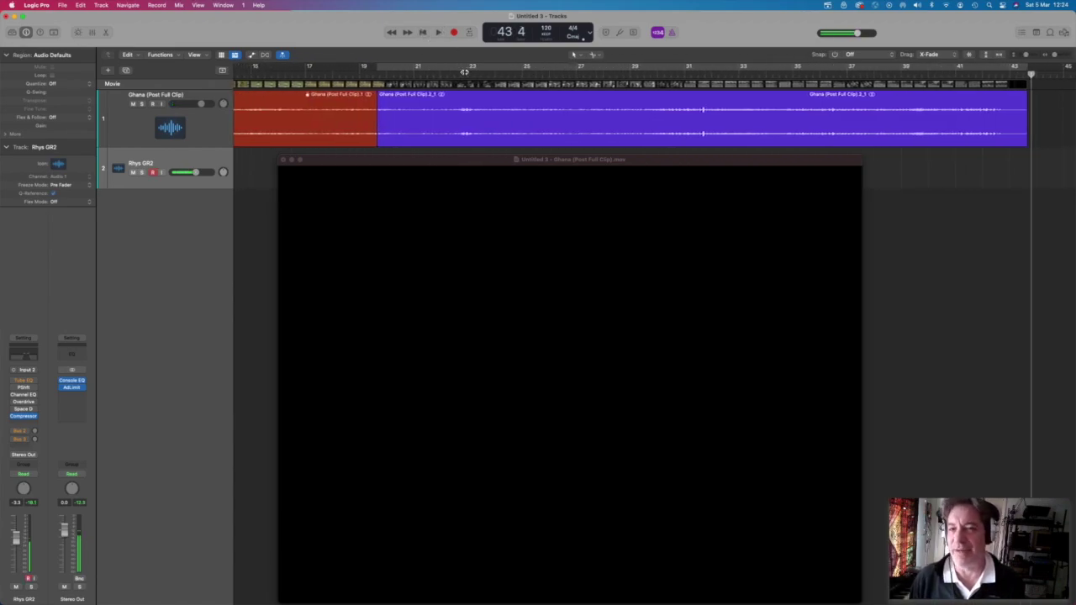
scroll(468, 73, left, 1)
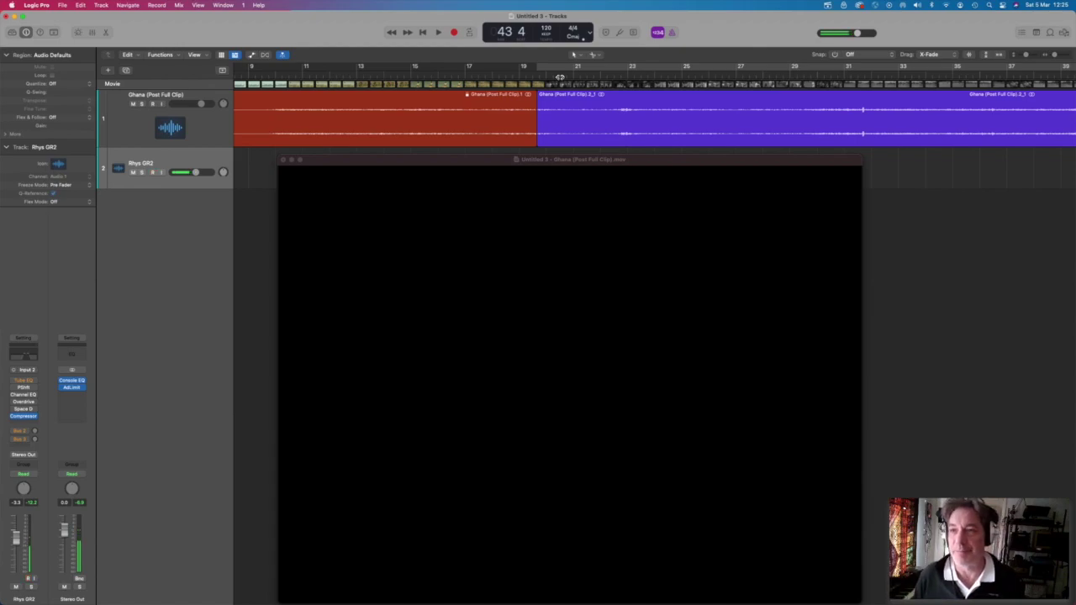
double_click(894, 25)
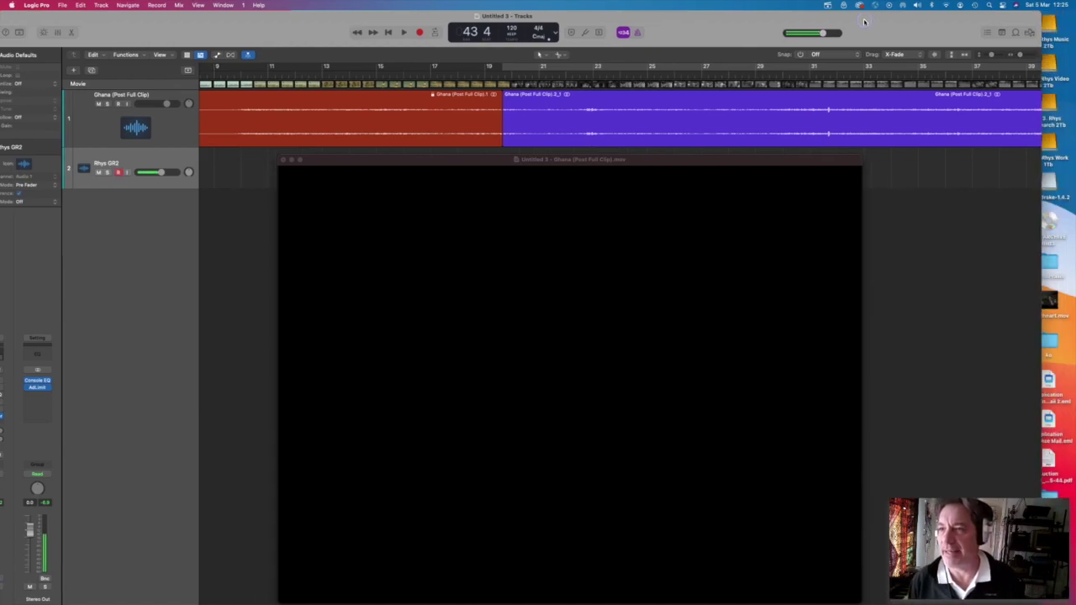
Browse the 1929 - 1938 recordings inside CROWD ATMOSPHERES 1929 TO 1938 on the HOF ARCHIVE dvd3 disc in Finder, and return to the disc's contents.
click(1040, 217)
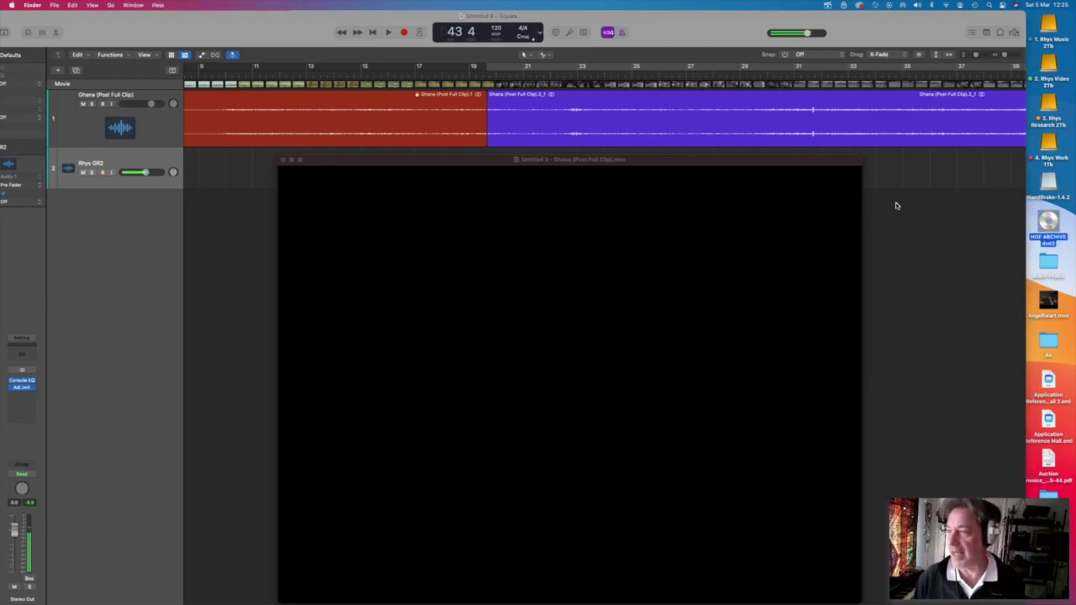
key(super+o)
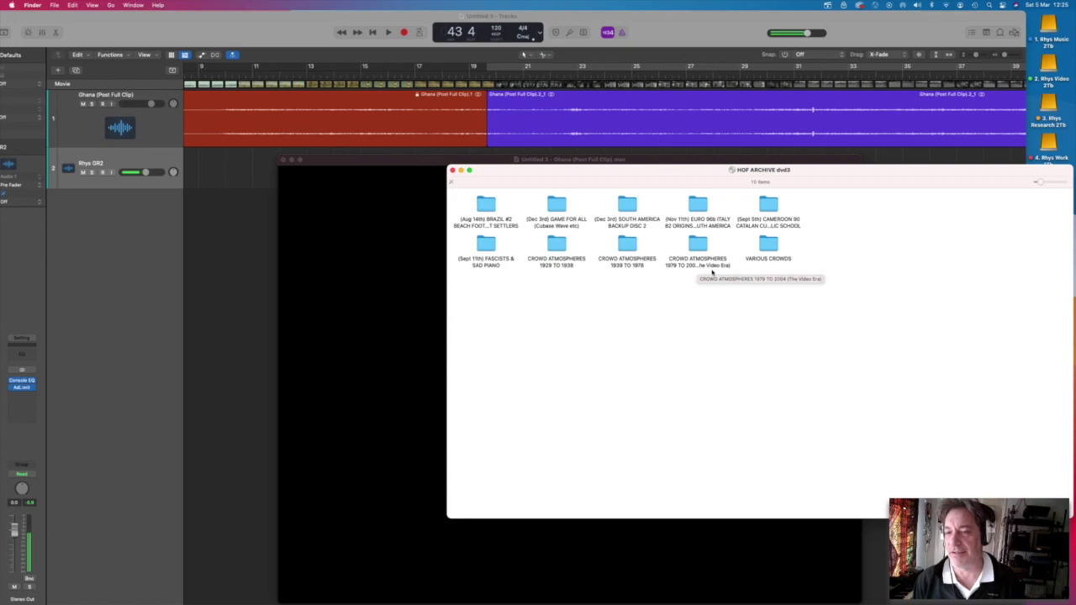
double_click(560, 249)
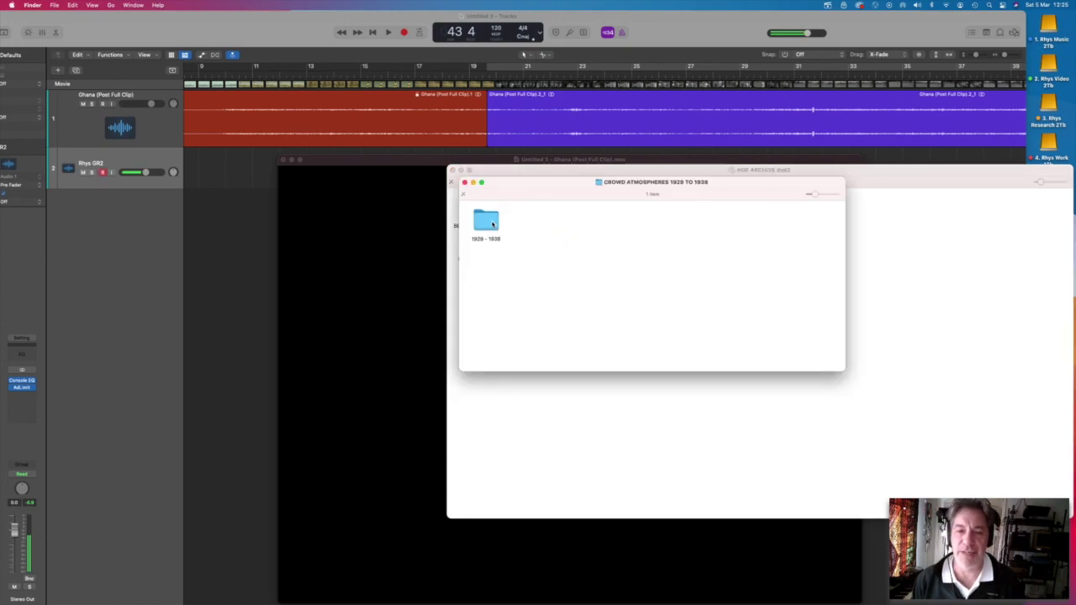
double_click(494, 223)
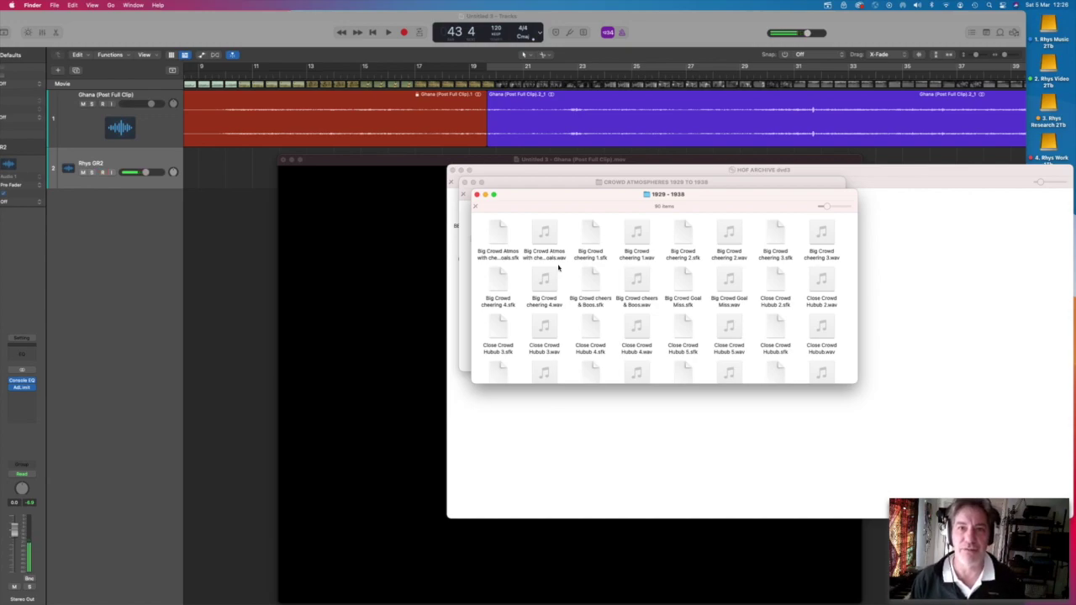
click(477, 195)
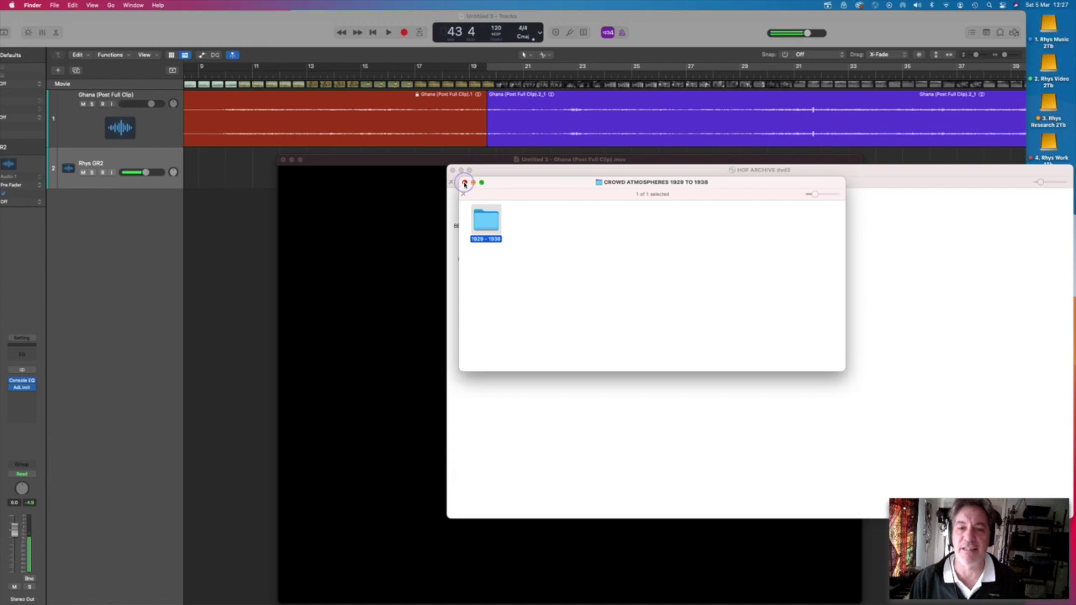
click(464, 183)
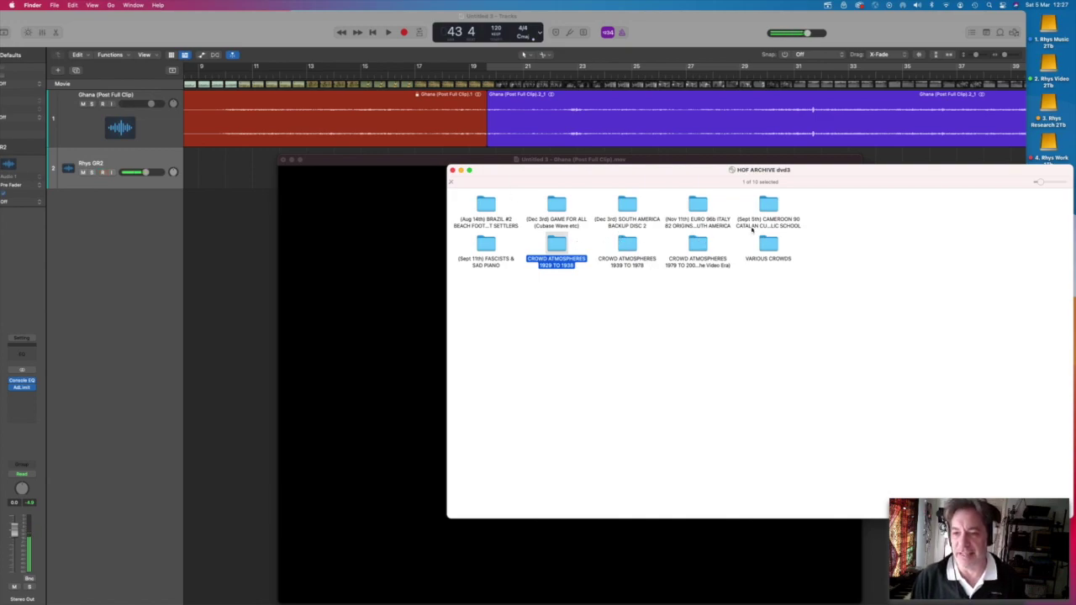
Look through the audio tracks in the disc's VARIOUS CROWDS folder and close the disc's windows.
double_click(766, 245)
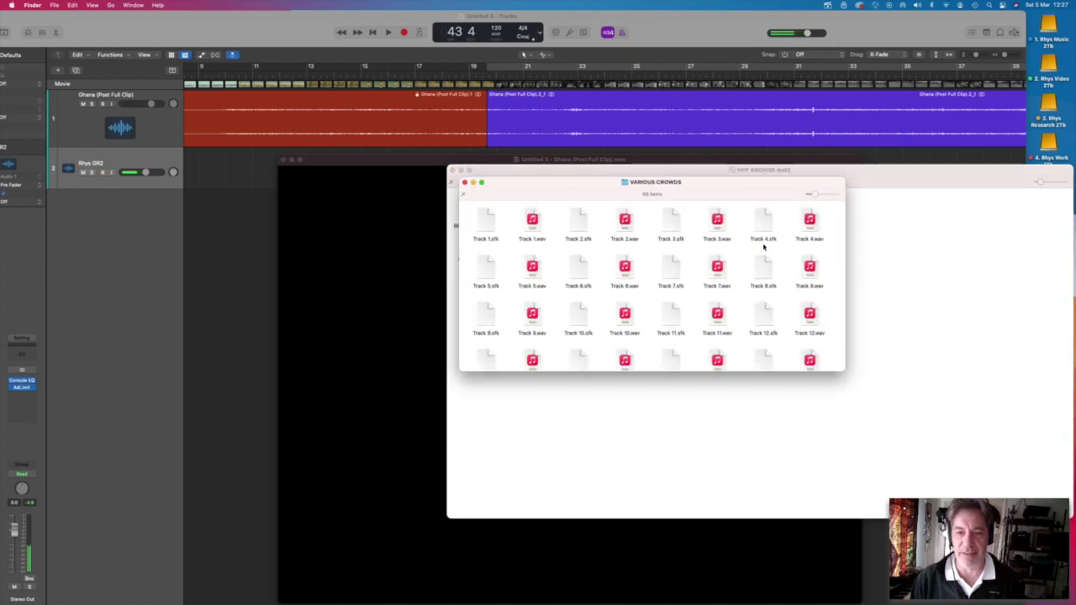
scroll(755, 248, down, 10)
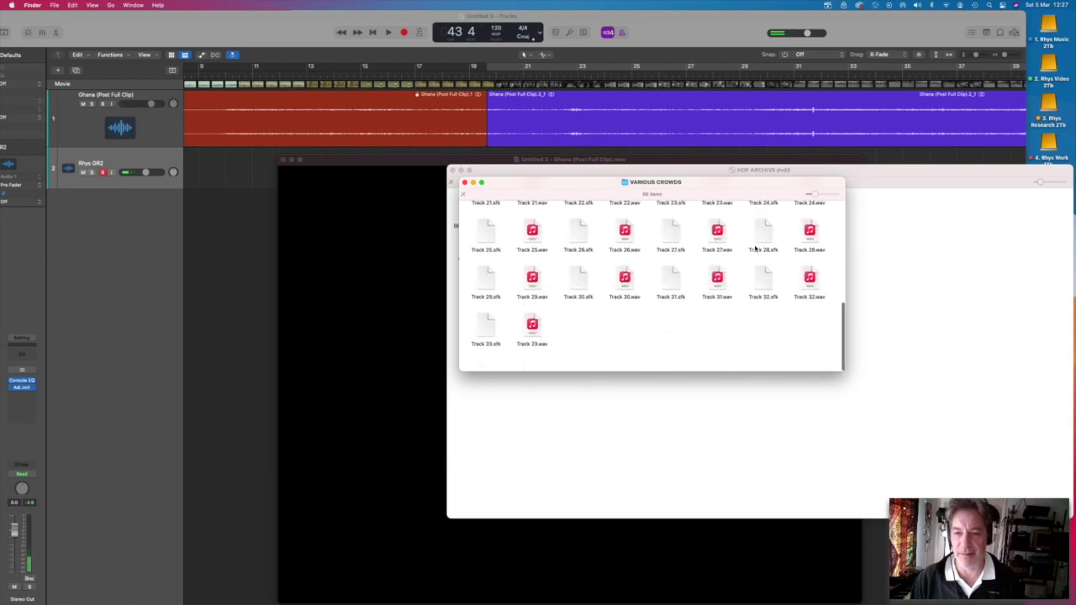
click(465, 182)
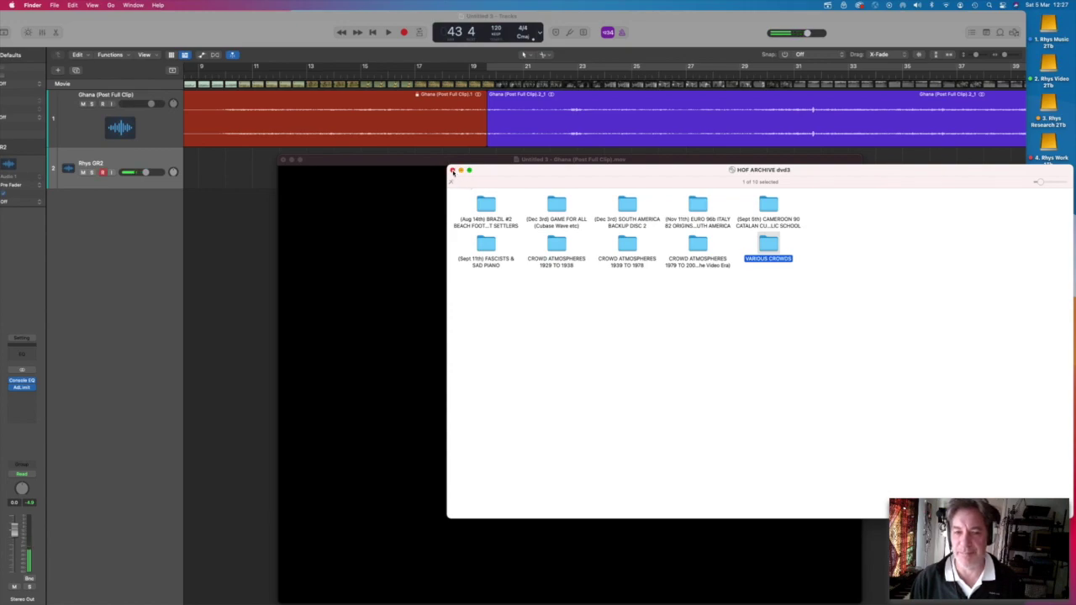
click(453, 171)
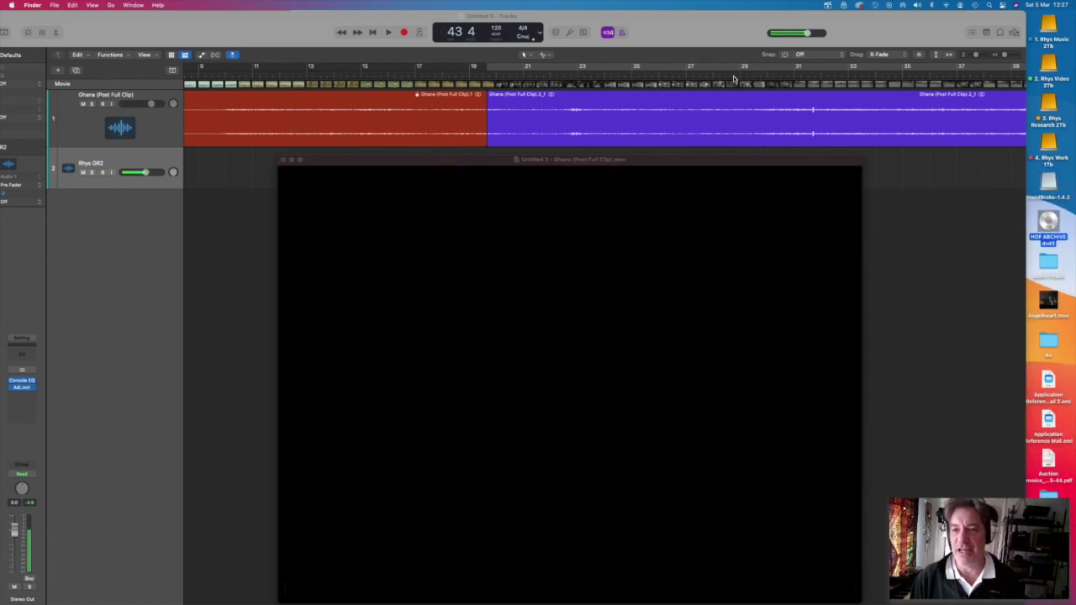
Switch back to Logic Pro, play the football footage from bar 37 beat 3, and stop at bar 42 beat 3.
scroll(777, 84, right, 10)
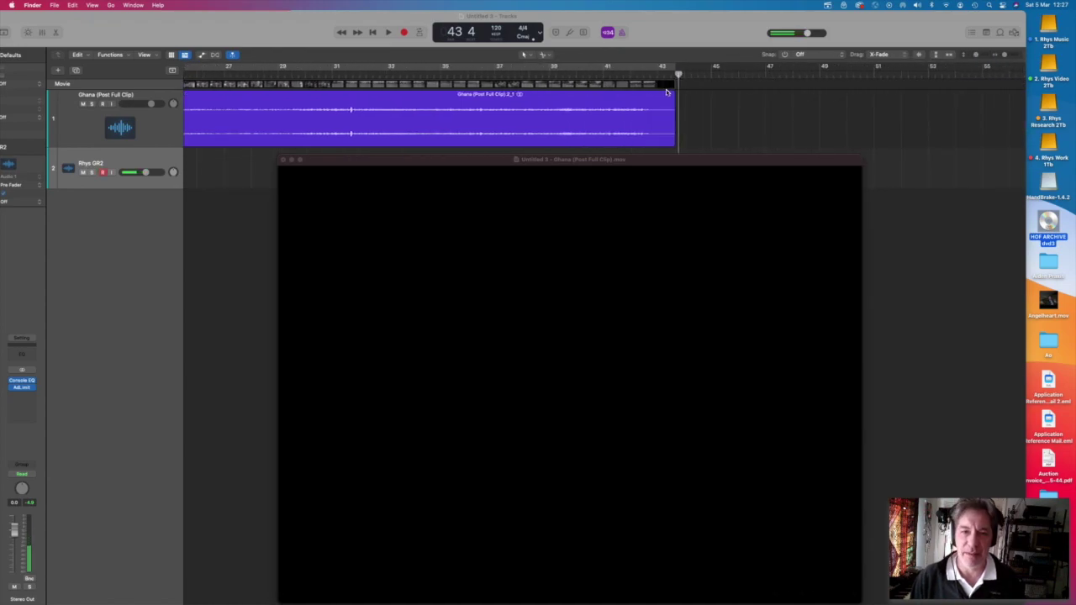
click(527, 75)
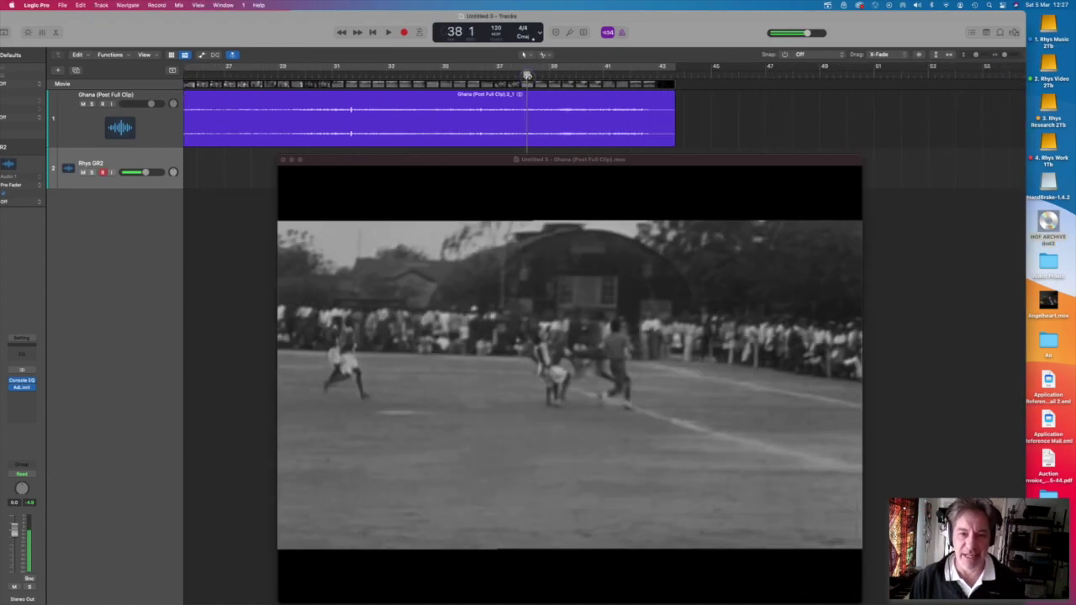
click(513, 76)
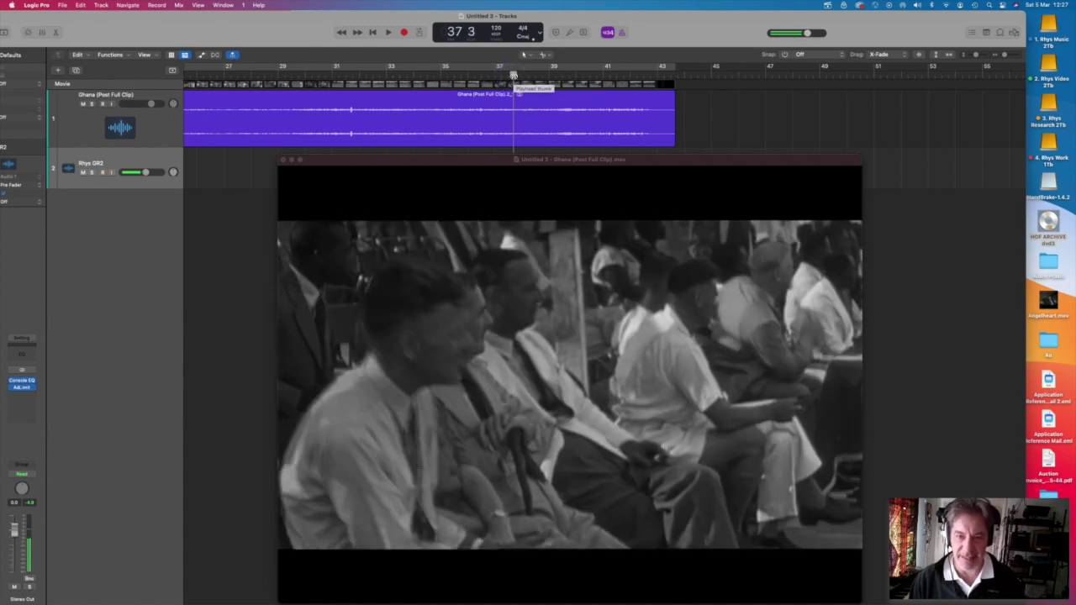
key(space)
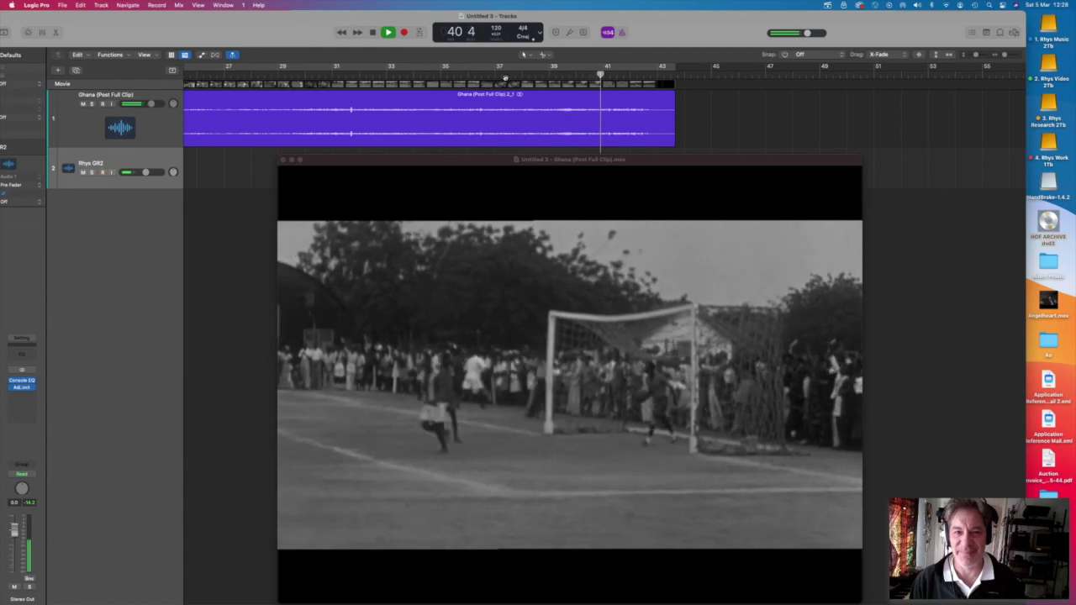
click(377, 34)
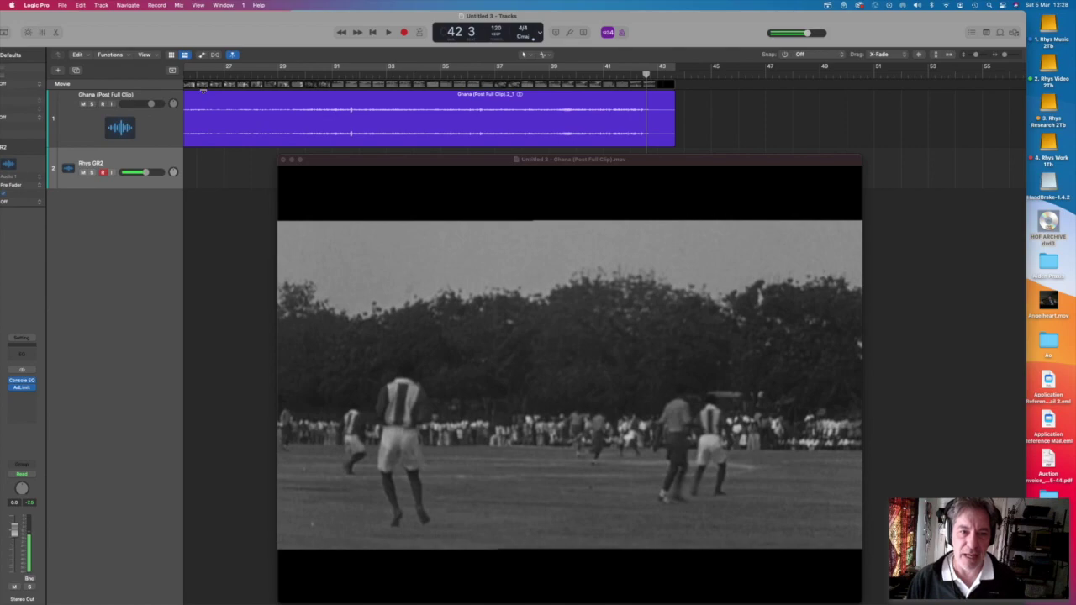
Close the floating movie window and refit the Tracks window so the inspector and both channel strips are fully in view.
click(281, 159)
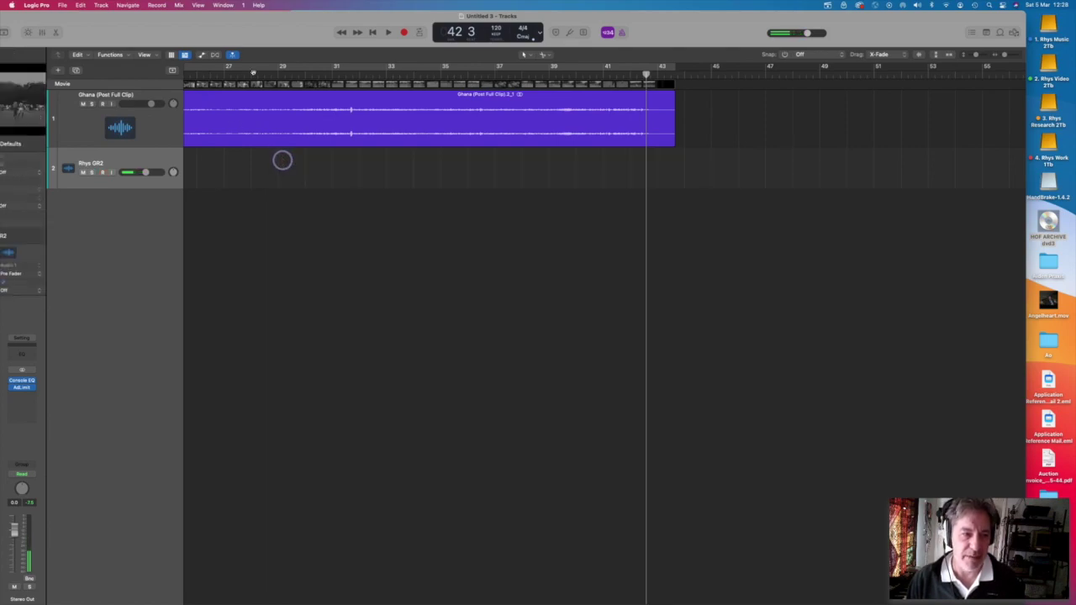
double_click(272, 18)
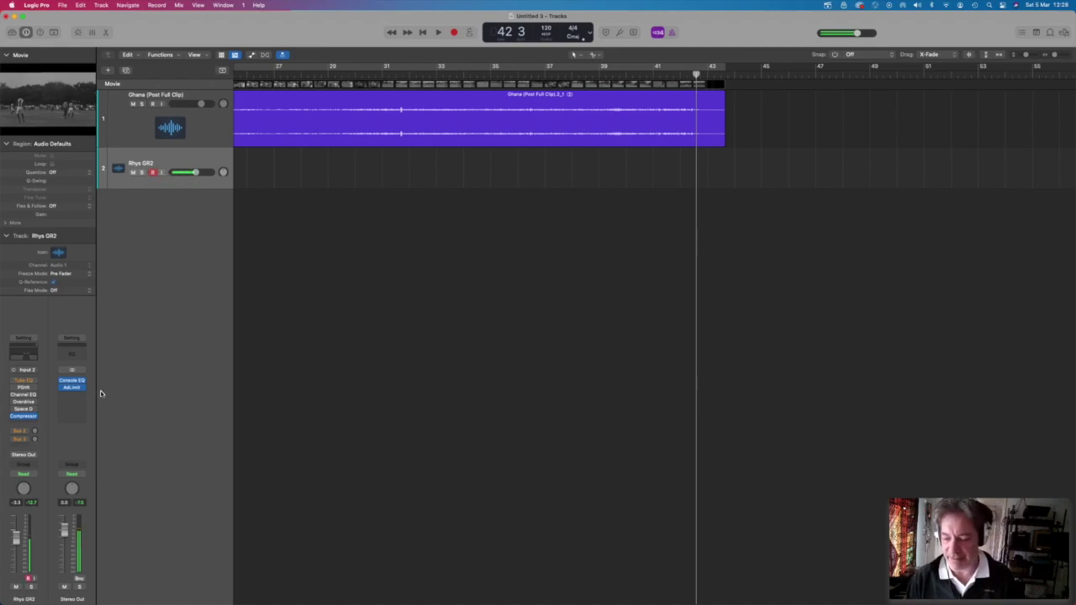
Enable the Pitch Shifter on the Rhys GR2 track, audition semitone shifts of 5 and -12, and leave it at 0 semitones.
click(26, 388)
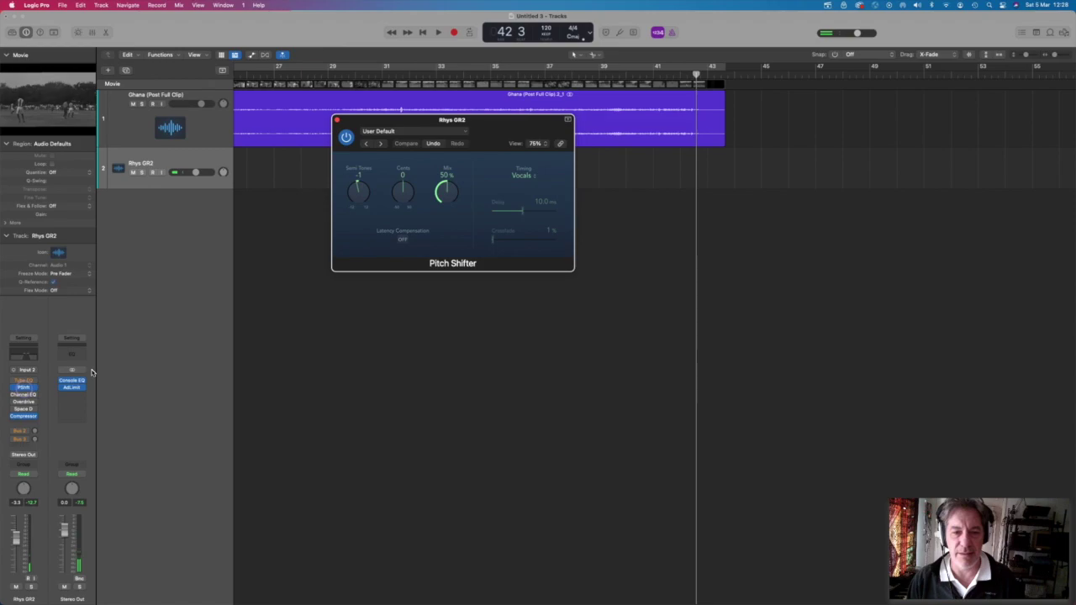
alt+click(361, 186)
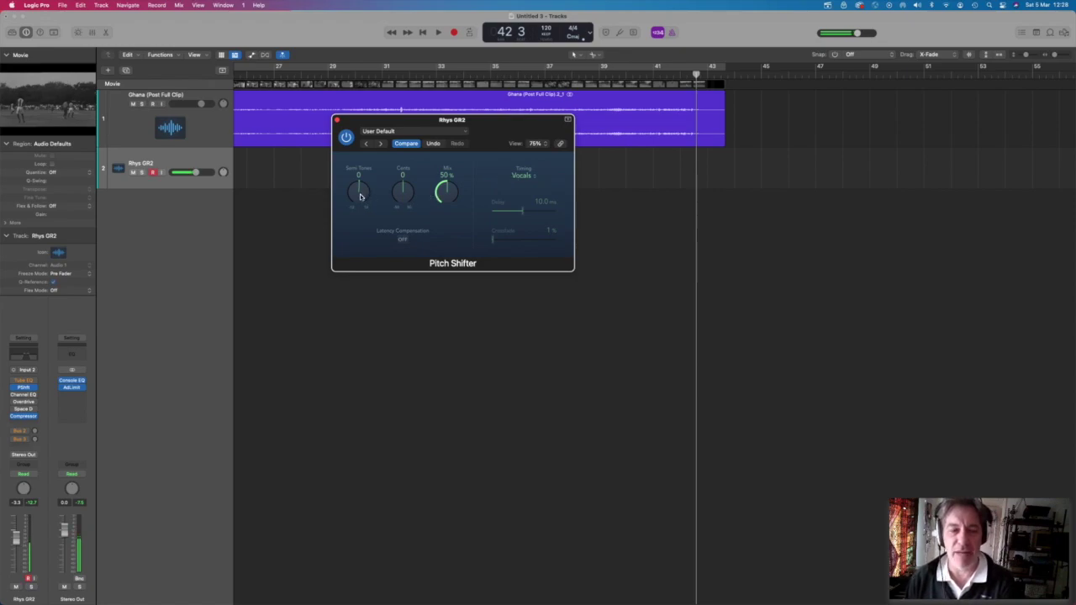
drag(361, 195, 357, 159)
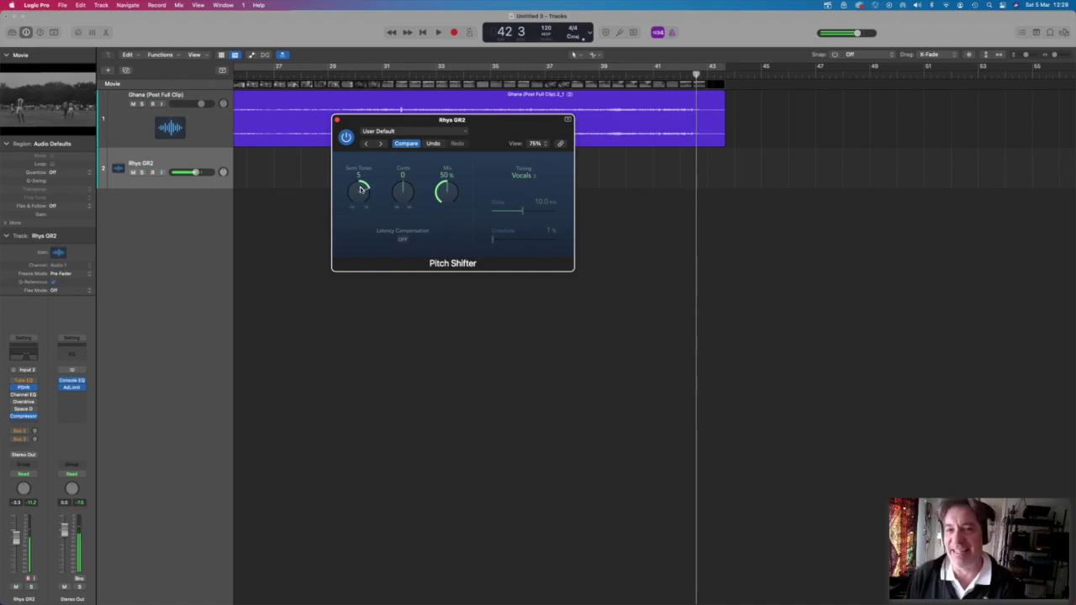
drag(360, 189, 359, 294)
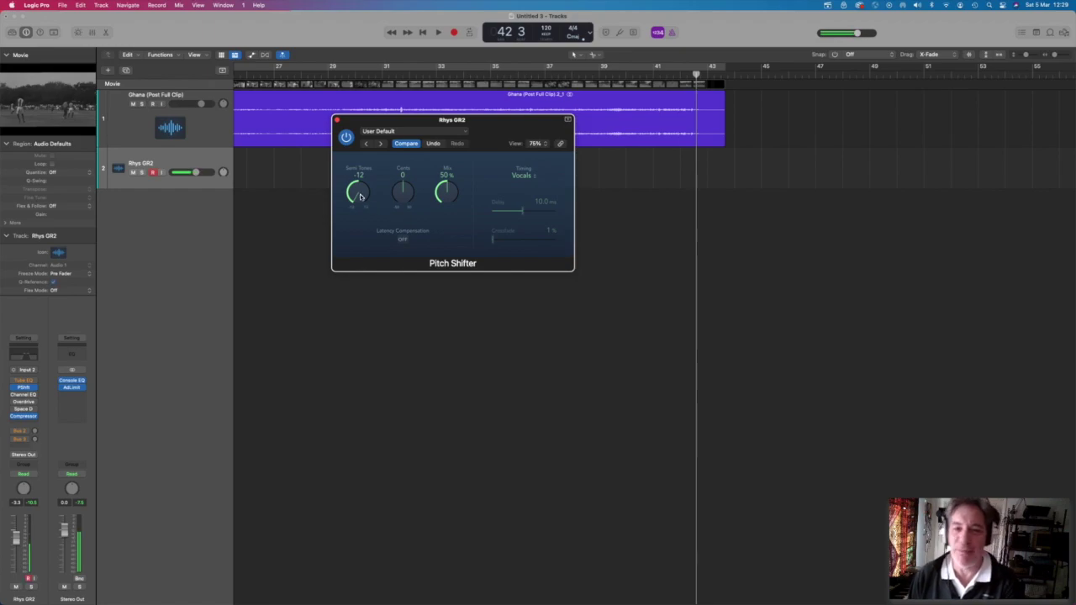
drag(359, 192, 365, 132)
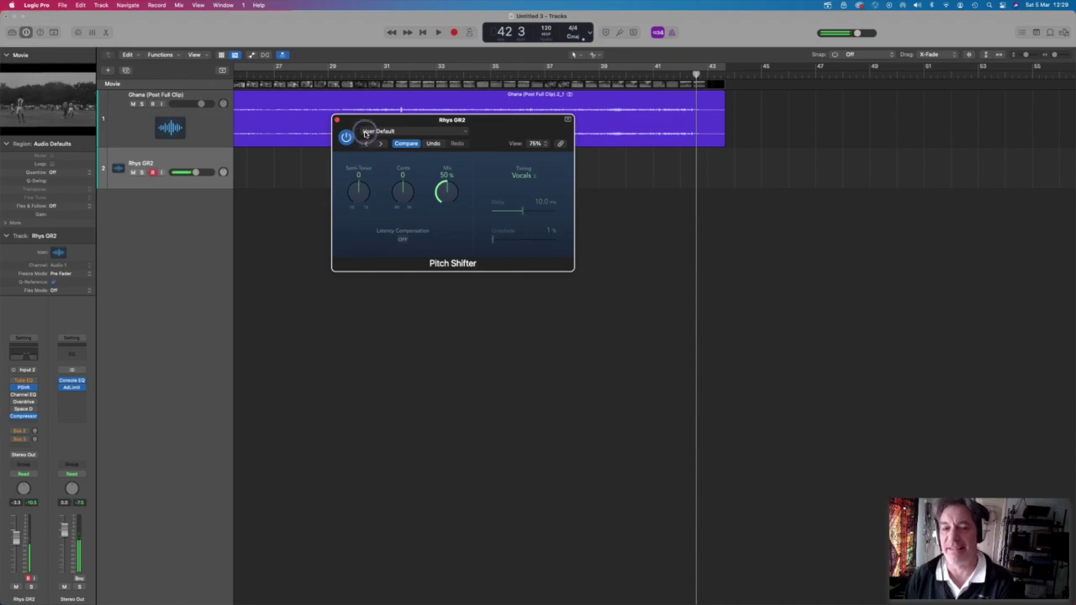
click(337, 120)
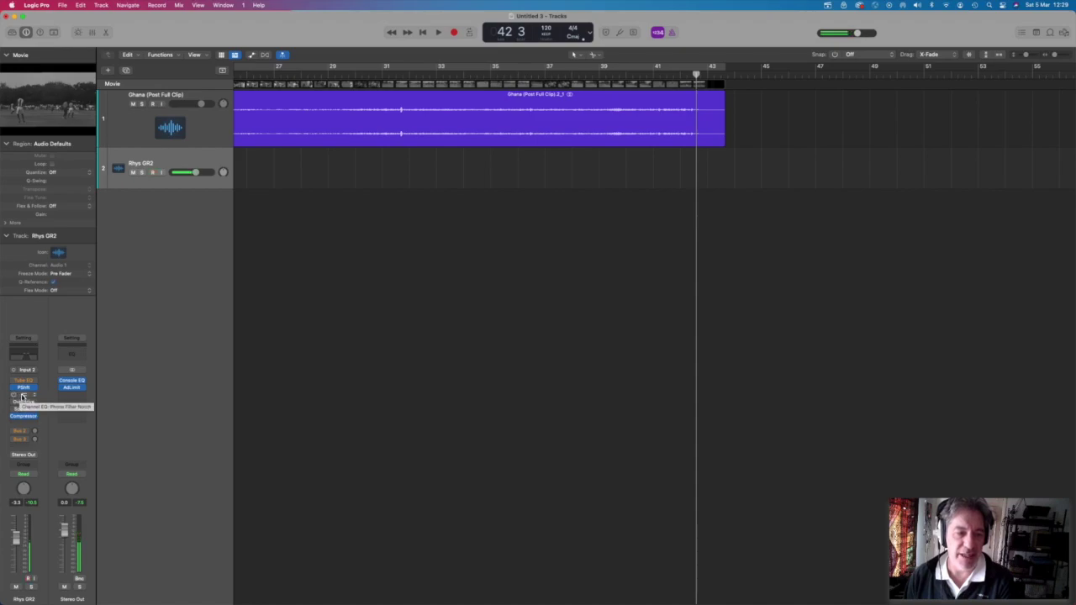
Enable the Phone Filter Notch Channel EQ on the Rhys GR2 track and raise its low-cut filter frequency slightly.
key(alt+r)
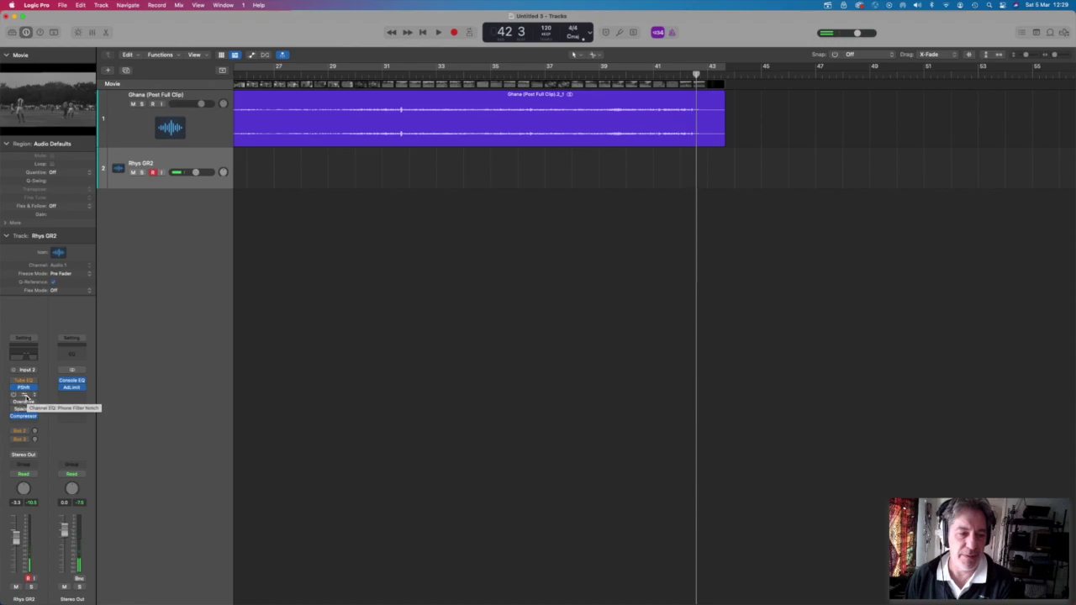
click(25, 394)
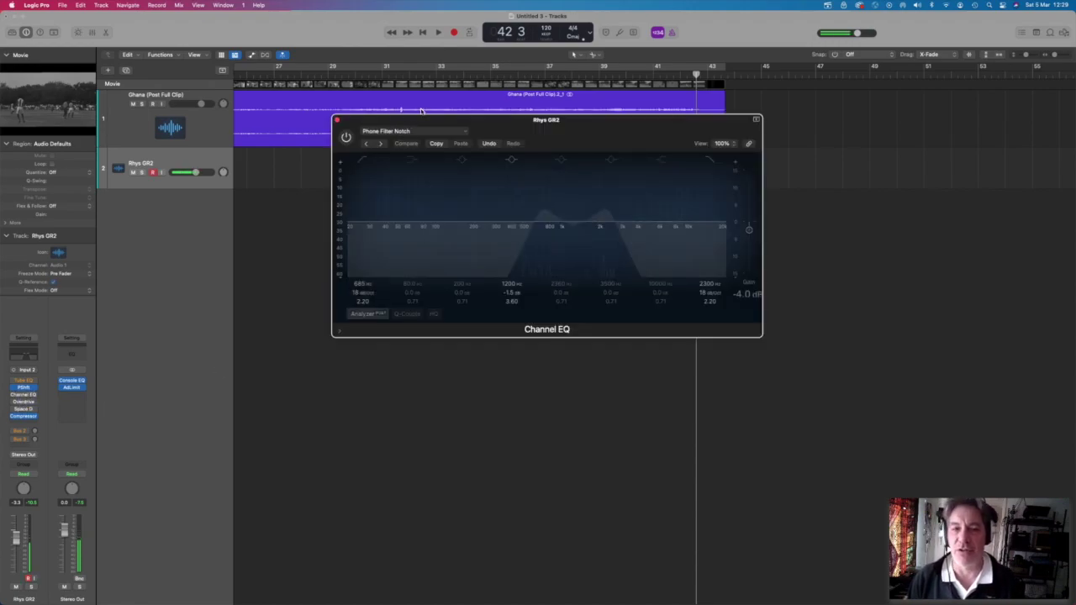
click(338, 122)
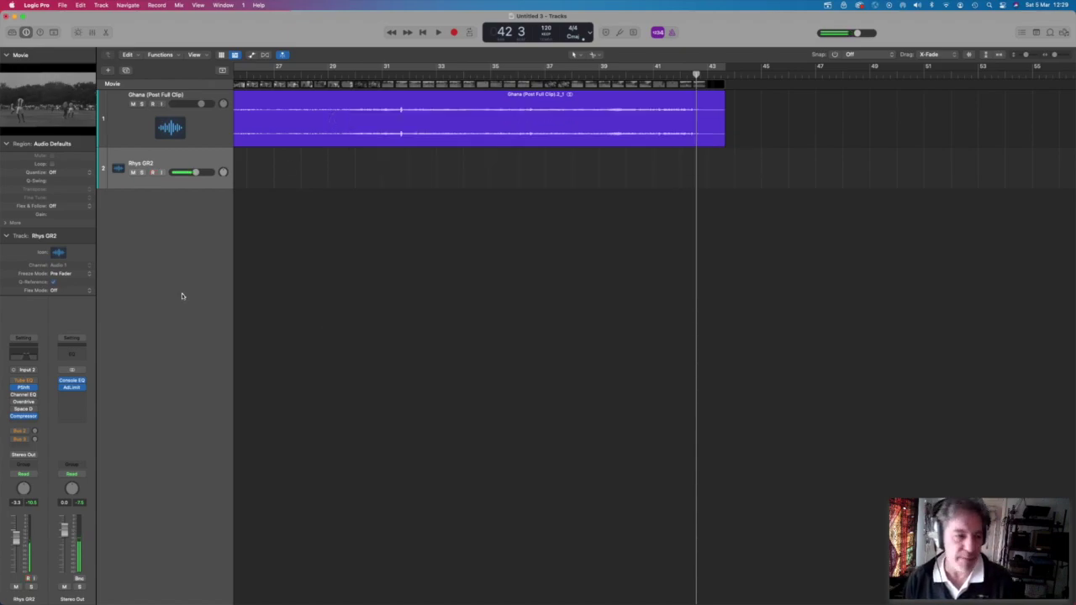
click(23, 394)
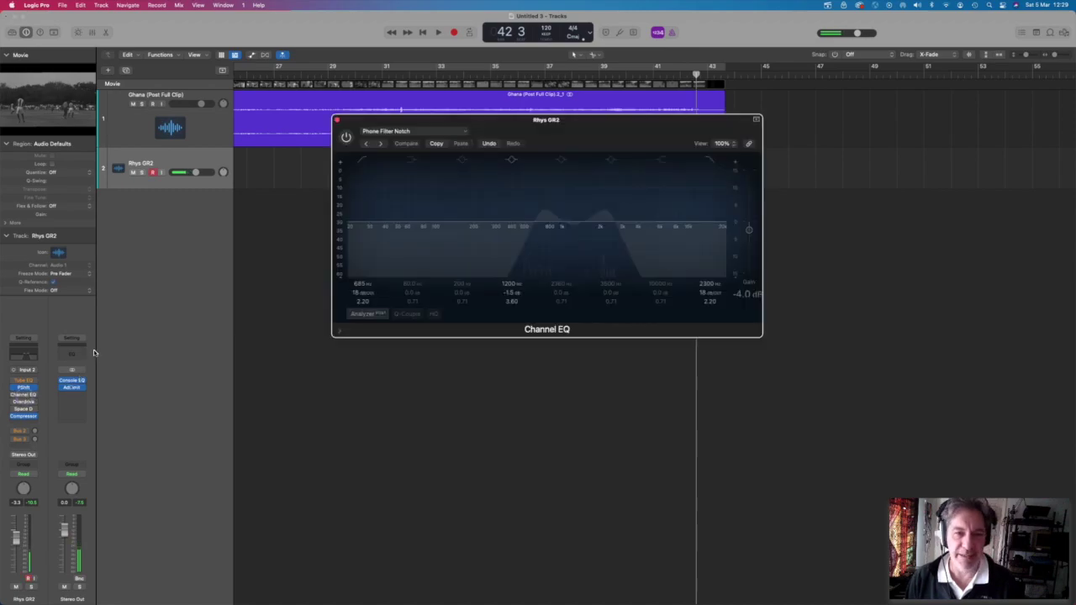
click(344, 138)
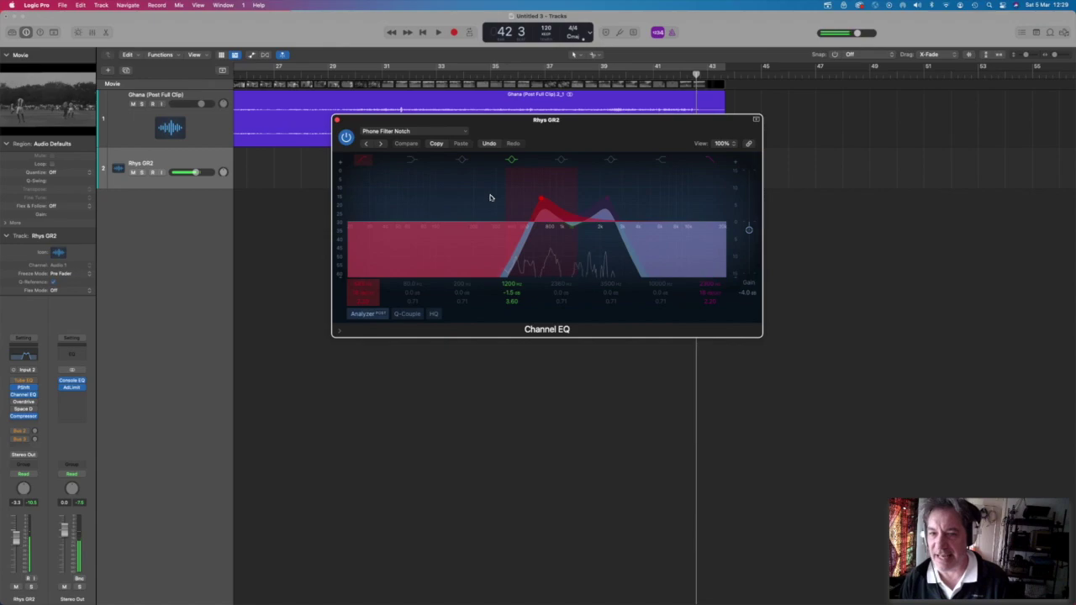
drag(543, 202, 552, 207)
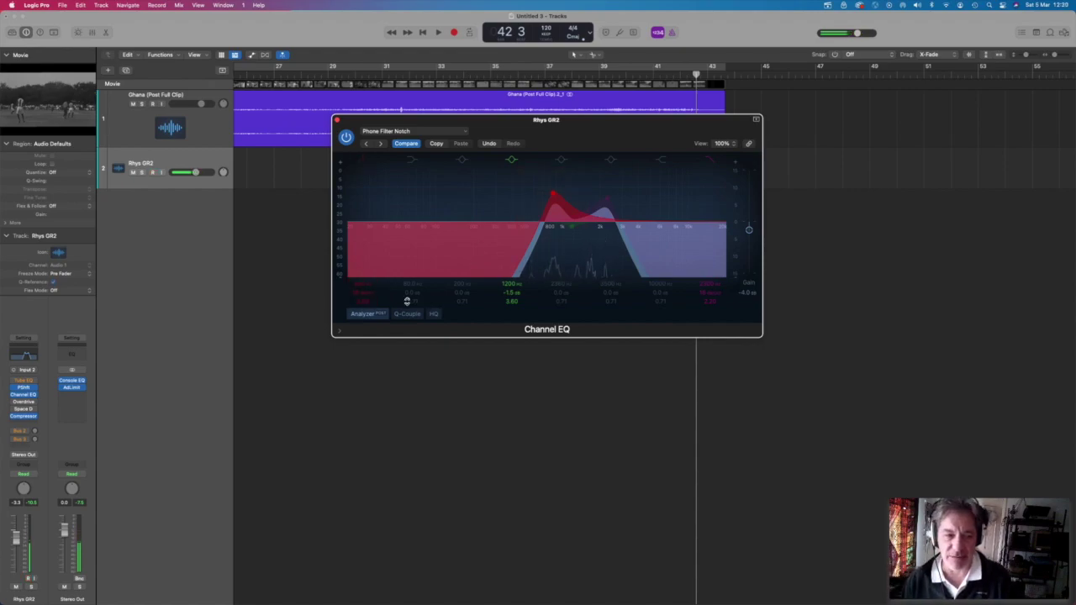
Enable the Warm Drive Overdrive on the Rhys GR2 track and set its output to -1.0 dB.
click(22, 403)
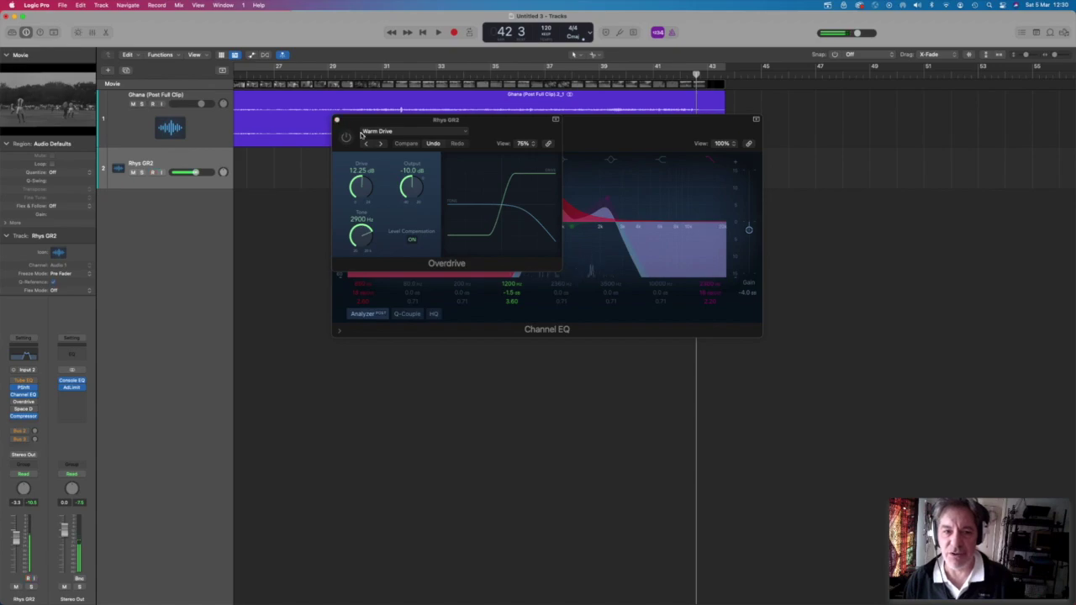
click(346, 139)
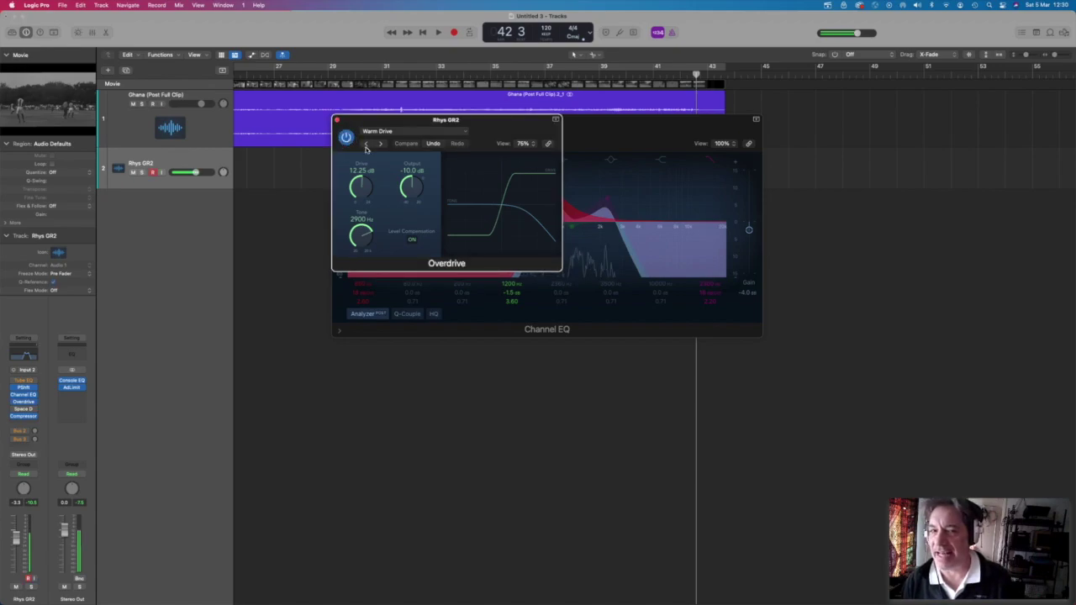
drag(416, 196, 399, 175)
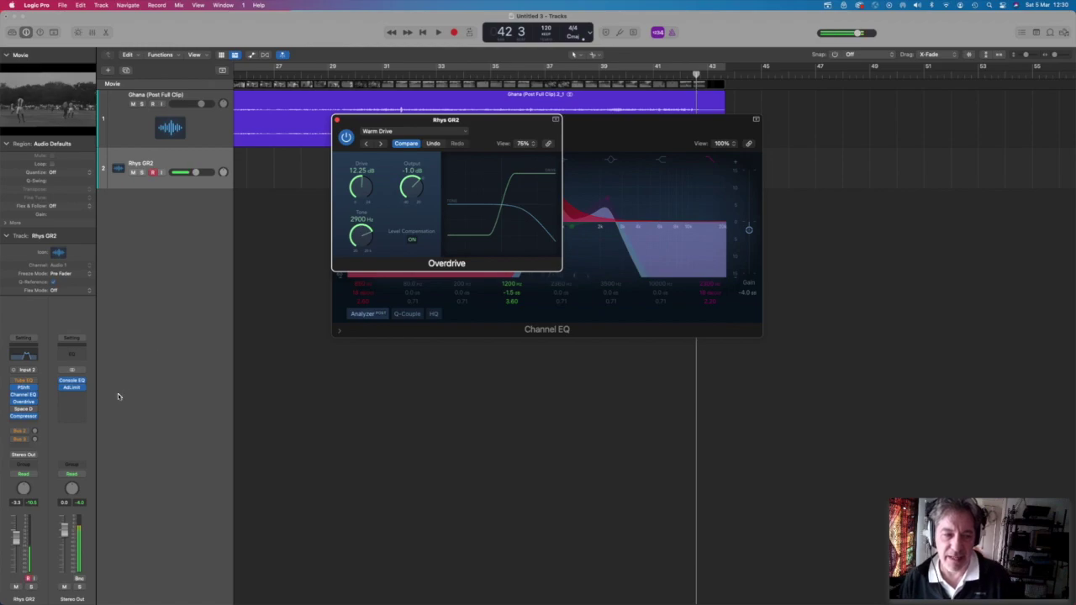
Set the wet level of the Rhys GR2 track's 12.2s Grand Church Space Designer reverb to -30 dB and enable the reverb.
click(23, 409)
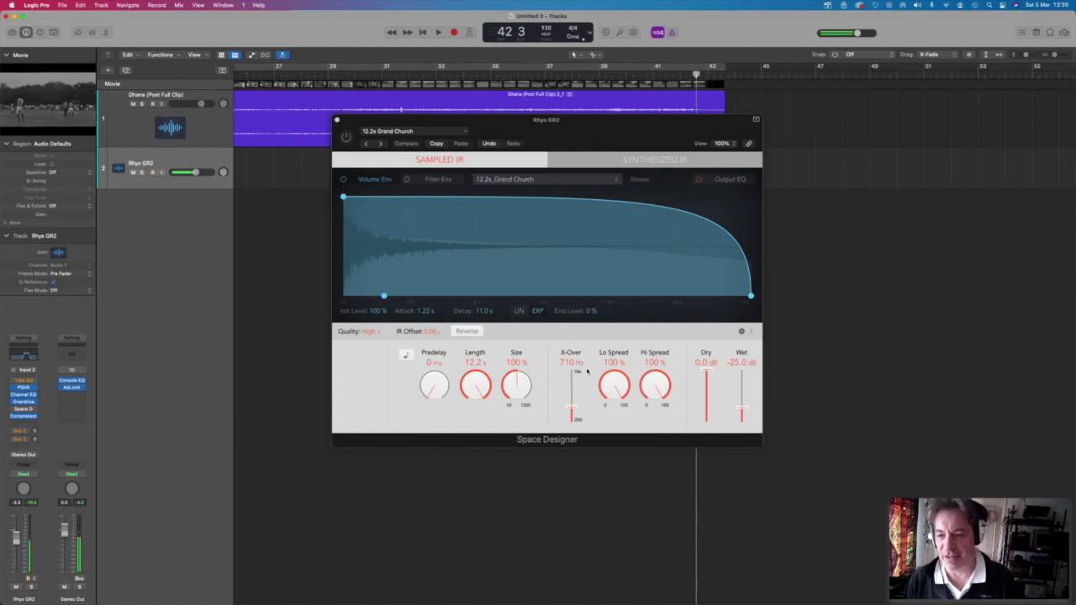
drag(742, 407, 743, 409)
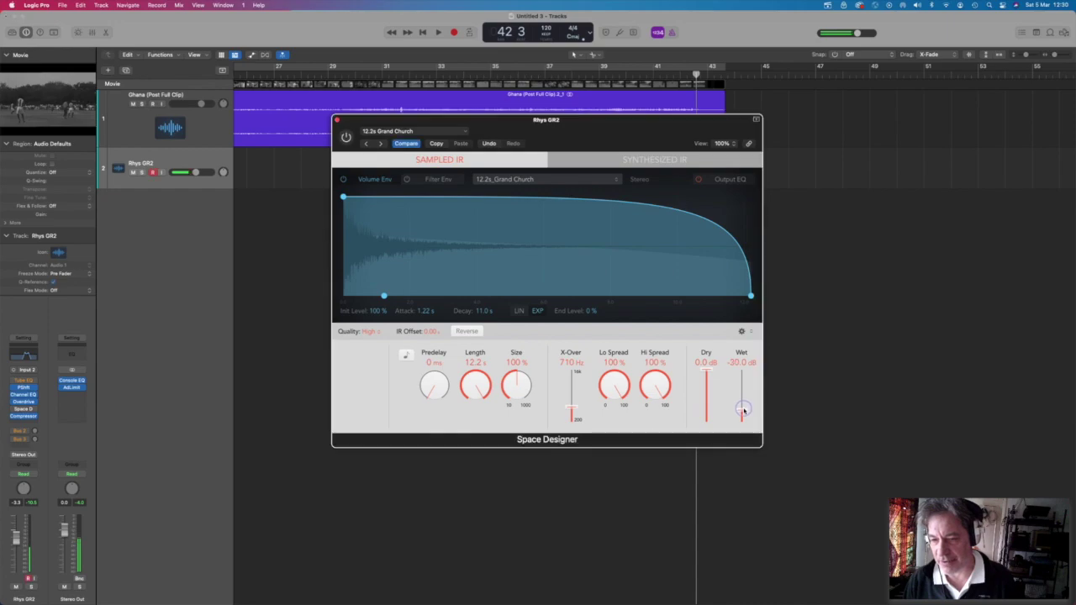
click(347, 138)
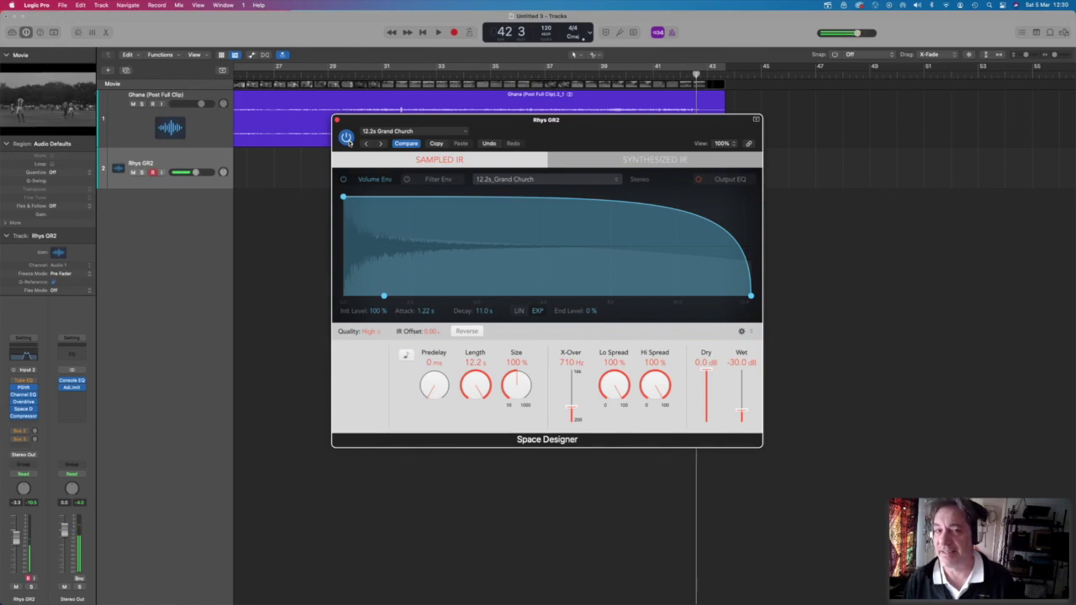
Load the 03.4s Swimming Pool preset in the Rhys GR2 track's Space Designer and set its wet level to -31 dB.
click(467, 134)
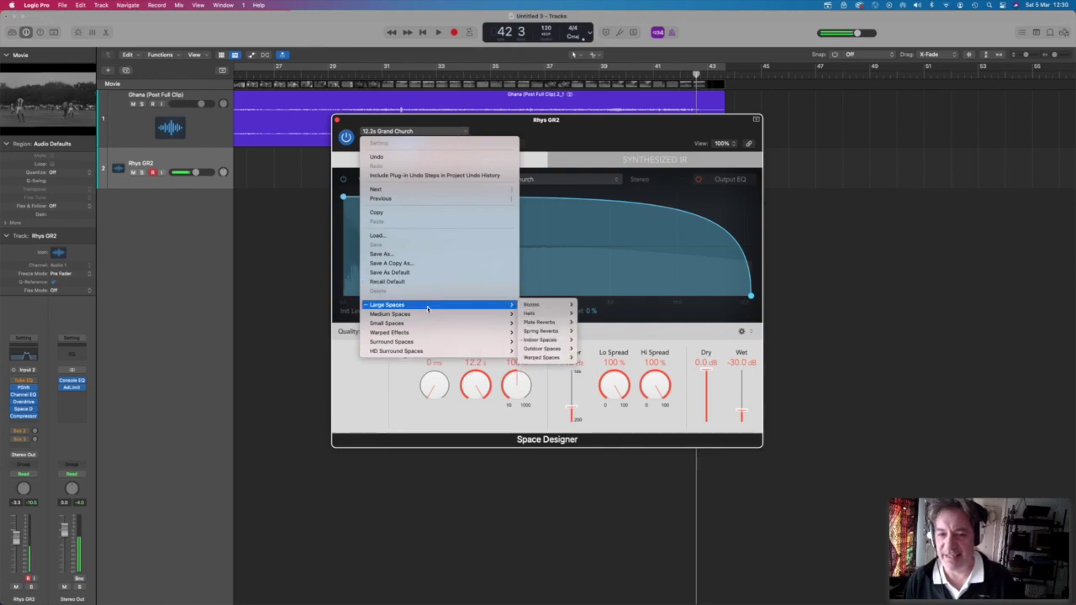
mouse_move(454, 304)
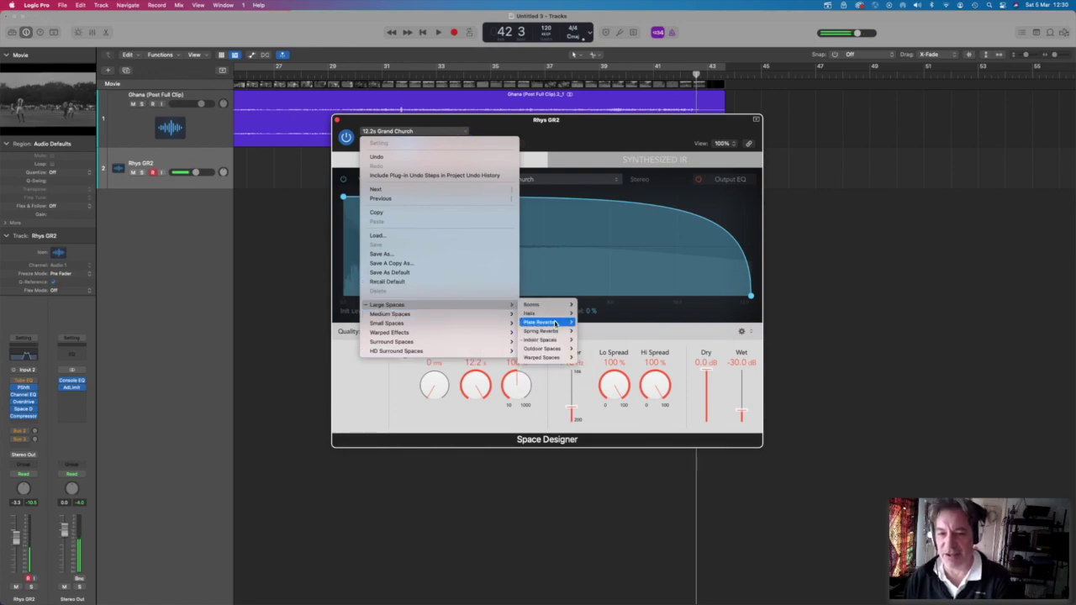
mouse_move(564, 341)
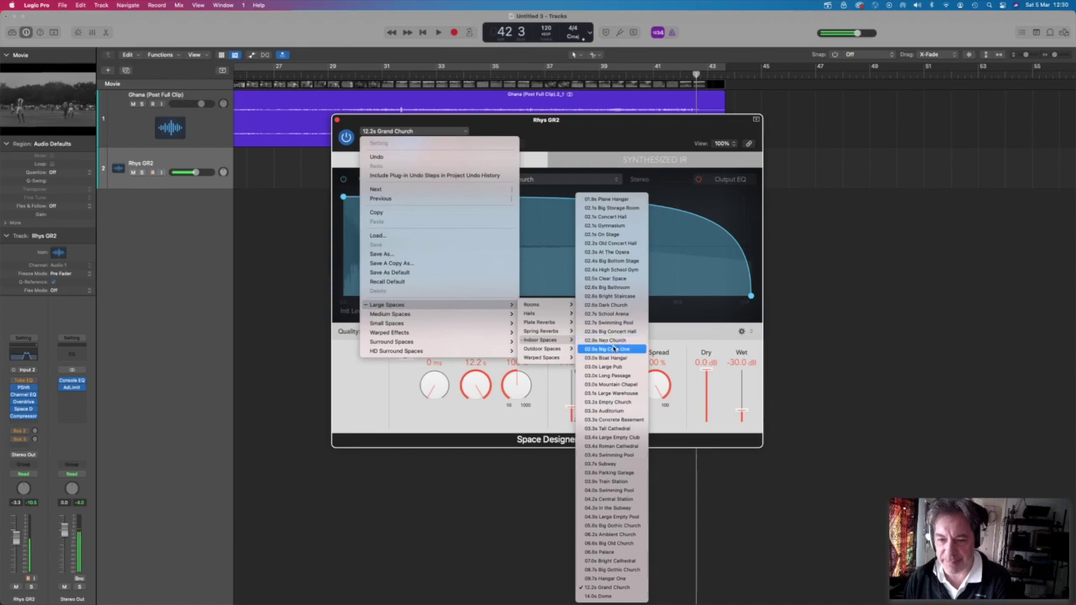
click(621, 456)
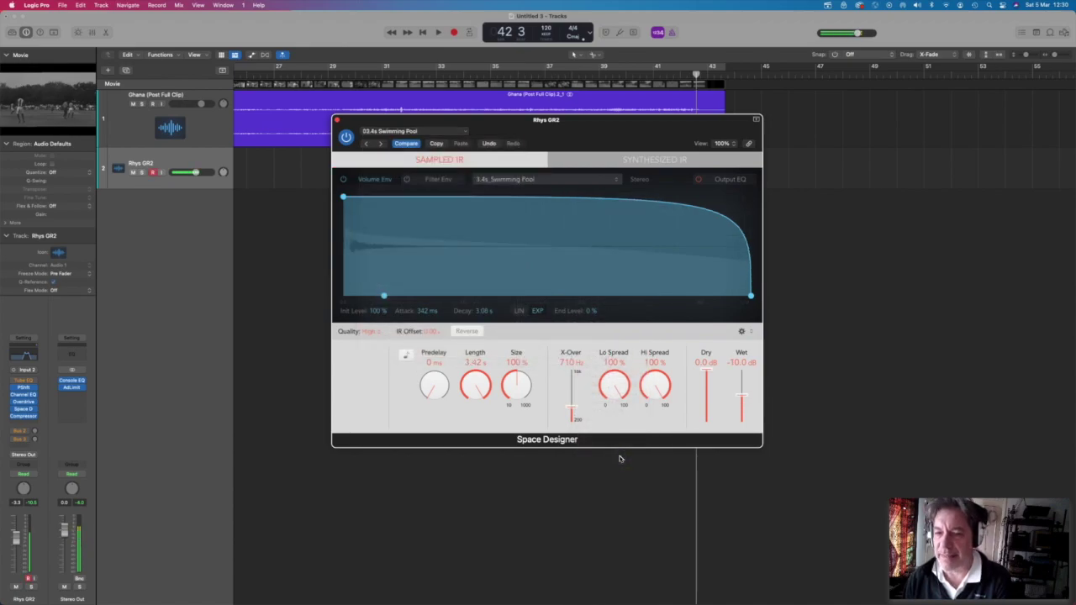
drag(741, 396, 743, 413)
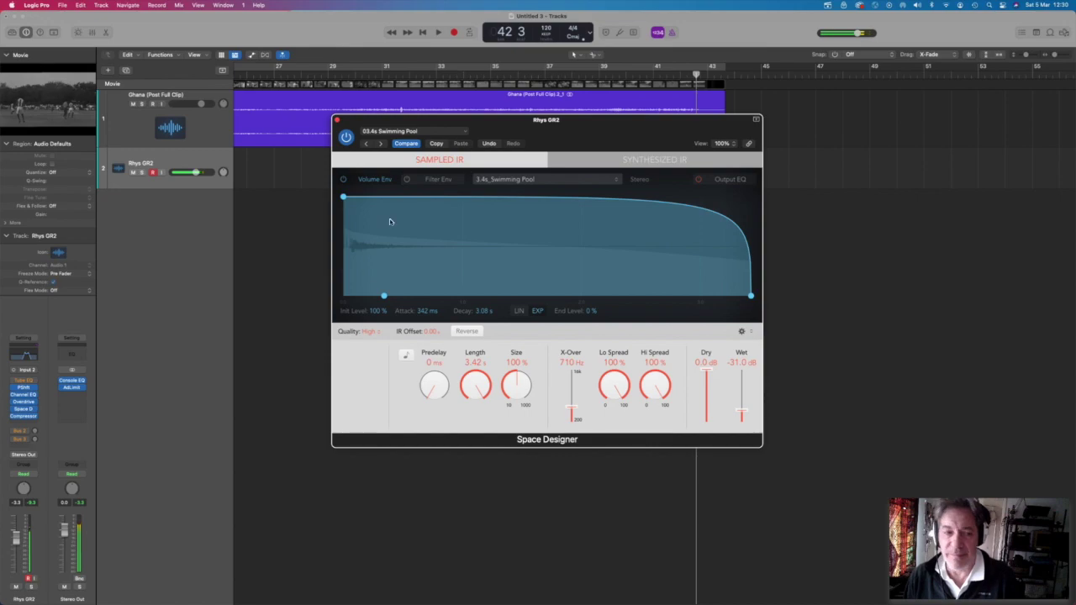
Audition Pitch Shifter shifts of 5 and -1 semitones on the Rhys GR2 track and close the effect's window.
click(25, 388)
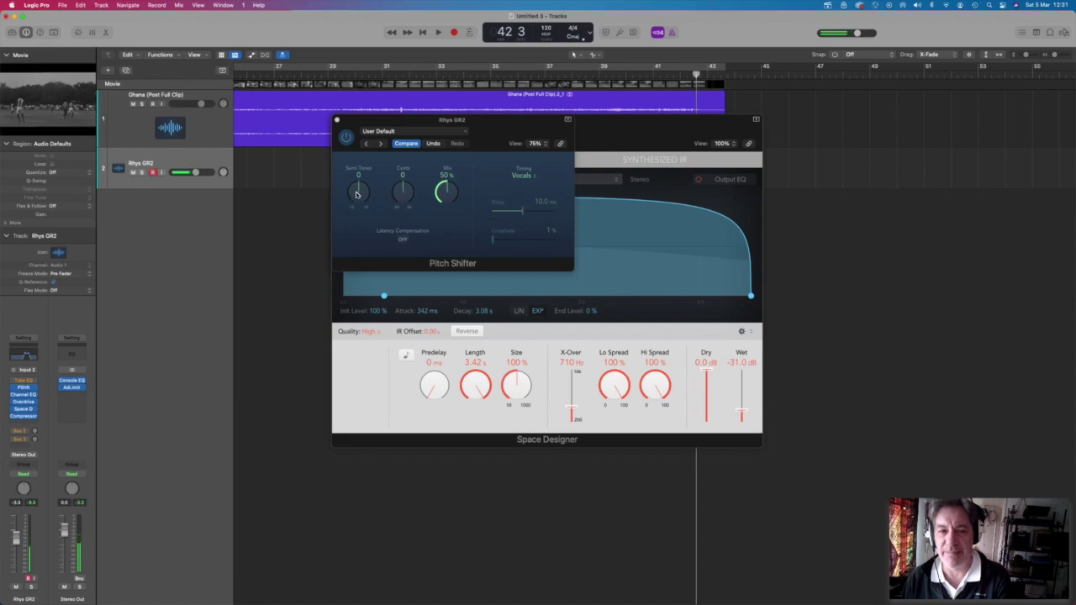
drag(356, 199, 355, 166)
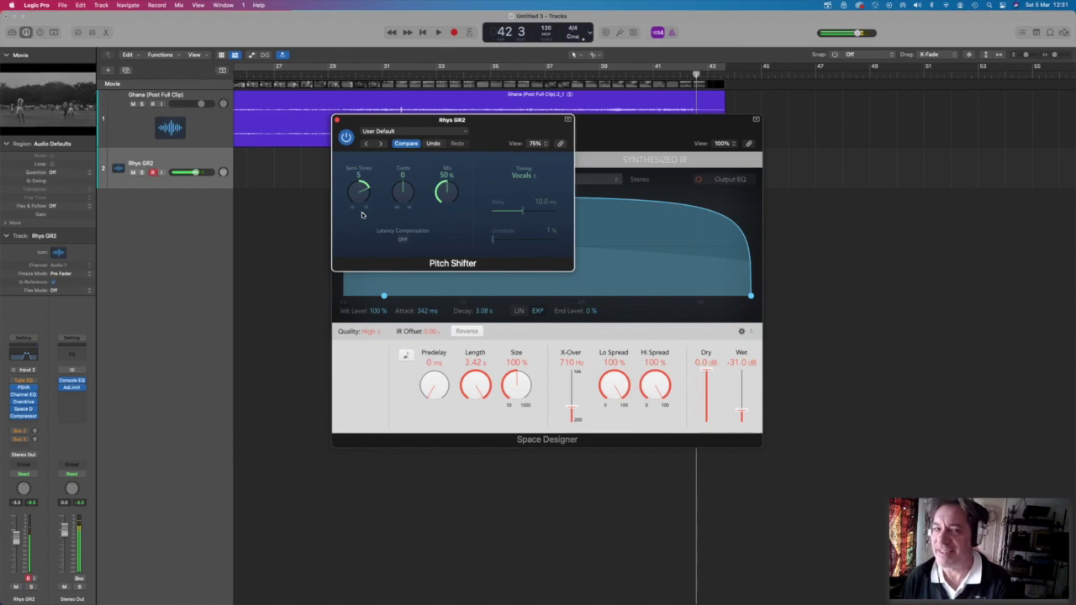
drag(362, 193, 365, 225)
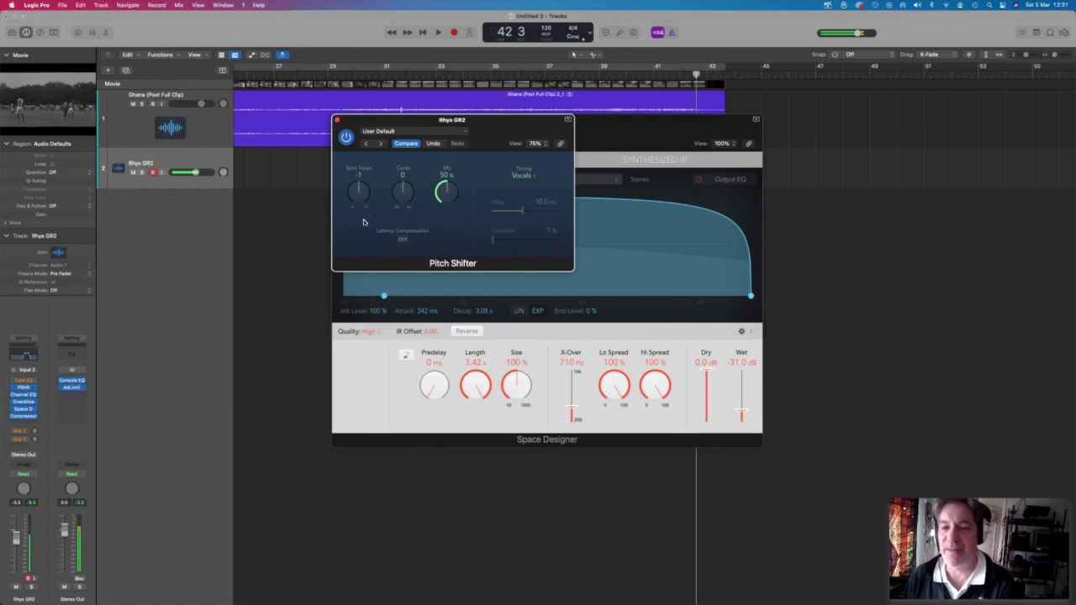
click(337, 119)
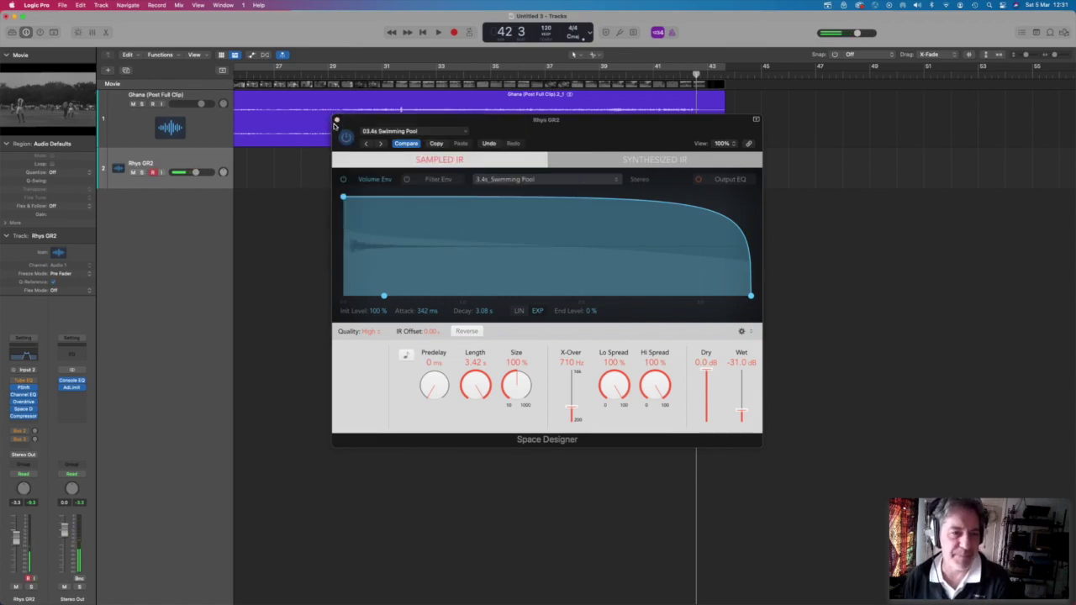
Bypass the Rhys GR2 track's Pitch Shifter, Channel EQ, Overdrive and Space Designer, and close their open plug-in windows.
click(337, 120)
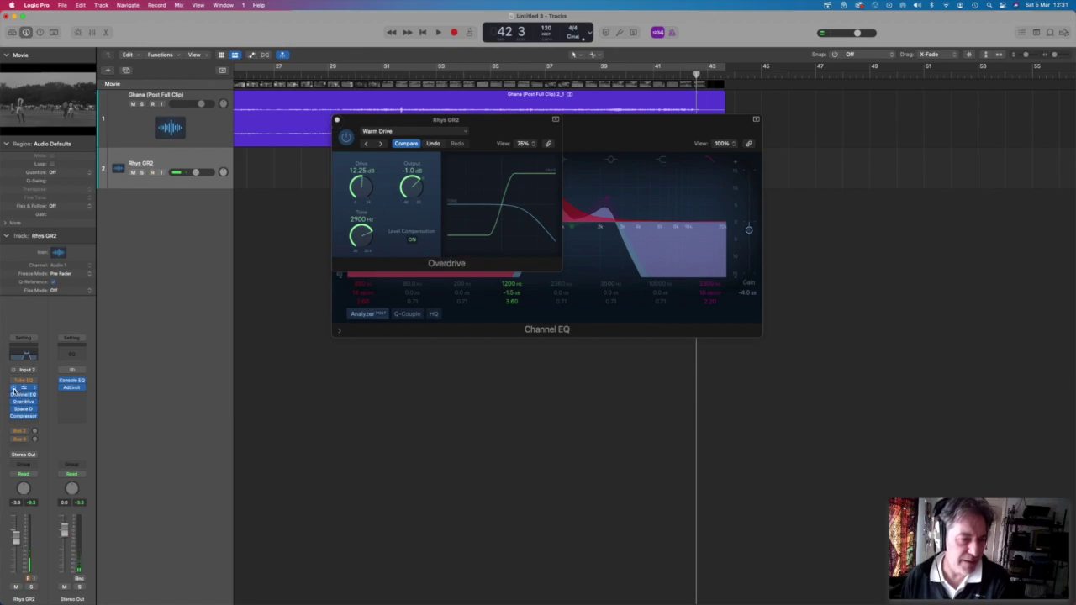
click(14, 395)
click(14, 402)
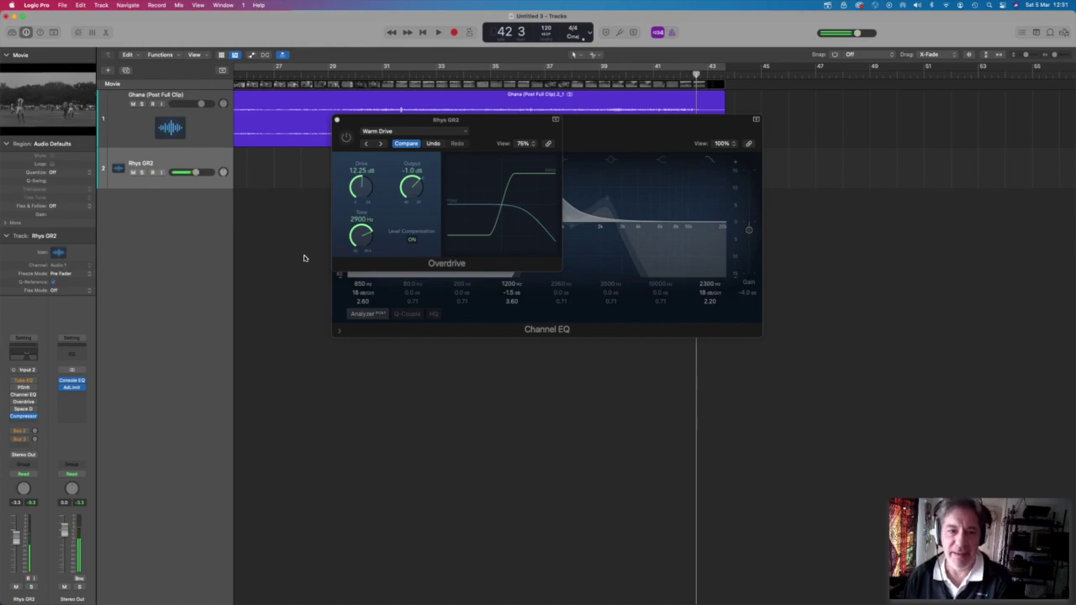
click(336, 121)
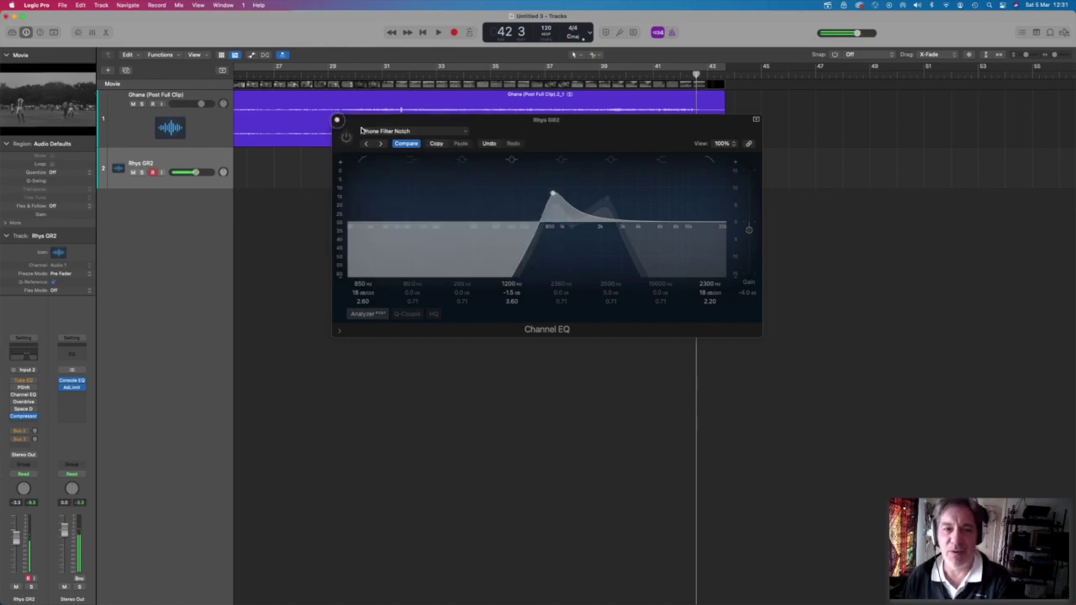
click(338, 121)
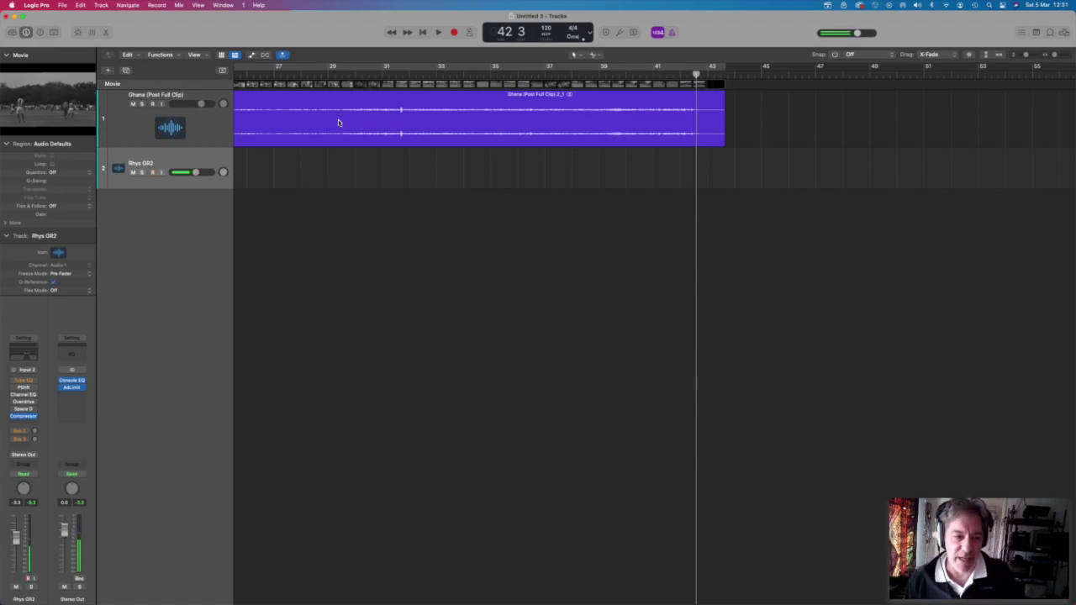
Enable the Pitch Shifter on the Rhys GR2 track again and set it to 5 semitones with a 100% mix.
click(17, 388)
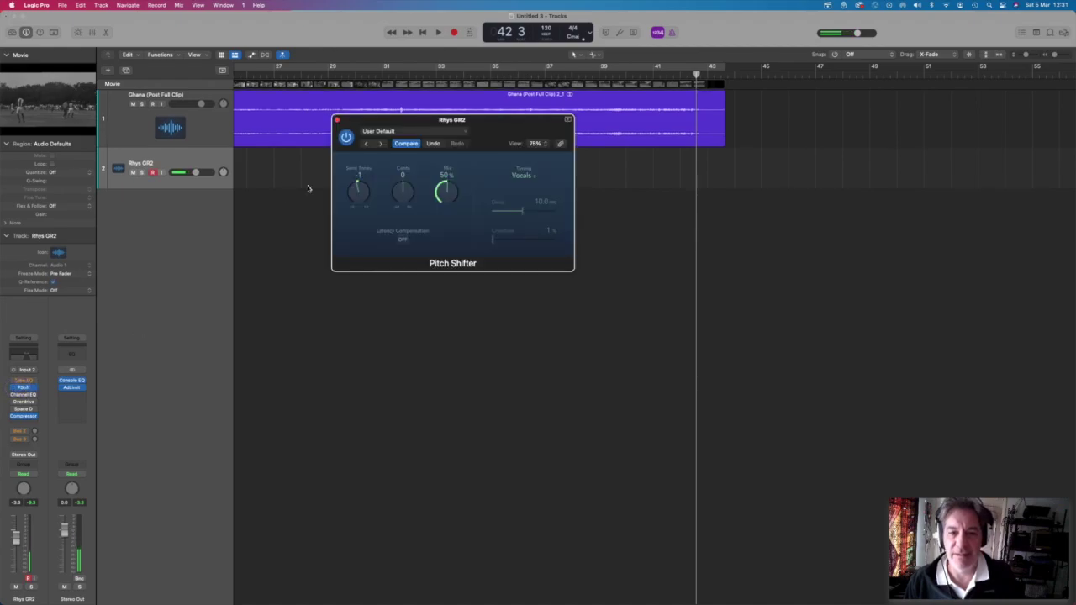
drag(359, 191, 348, 158)
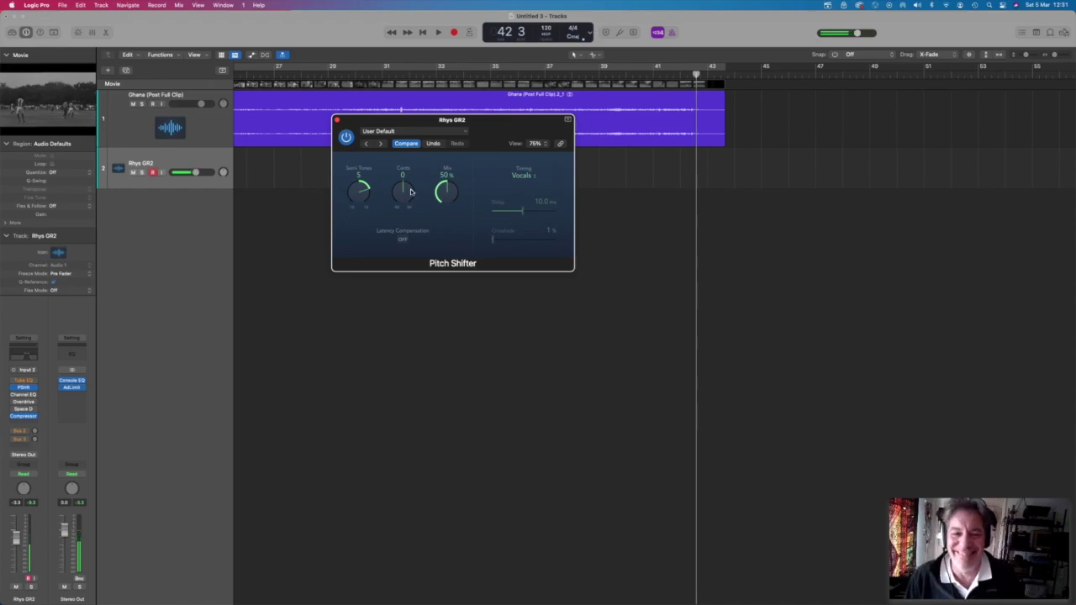
drag(447, 195, 426, 82)
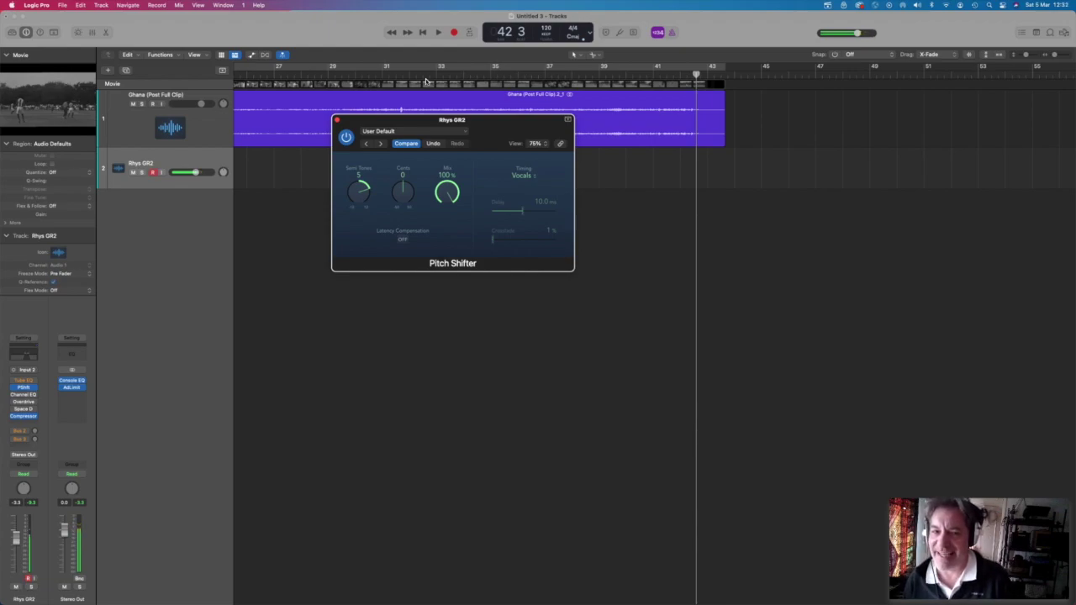
key(alt+r)
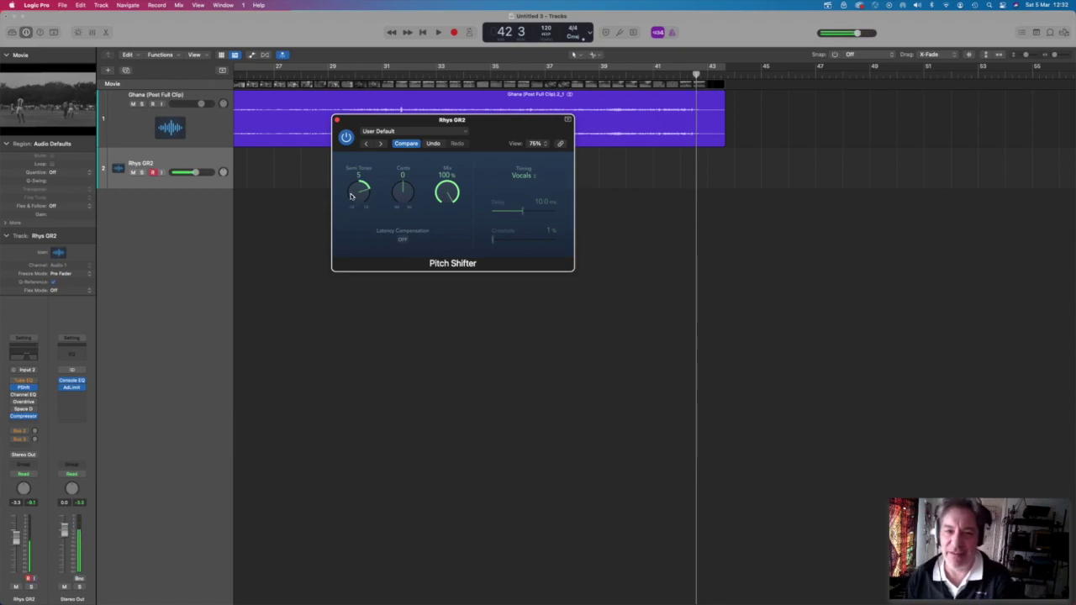
Set the Pitch Shifter to 0 semitones, bypass it and close its window.
drag(354, 199, 354, 224)
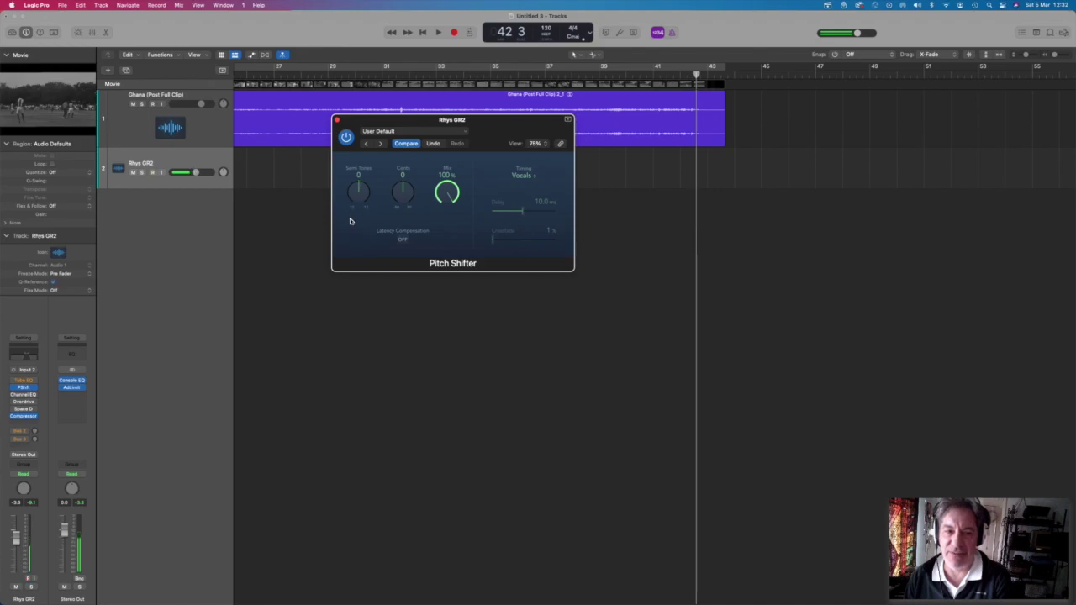
click(345, 136)
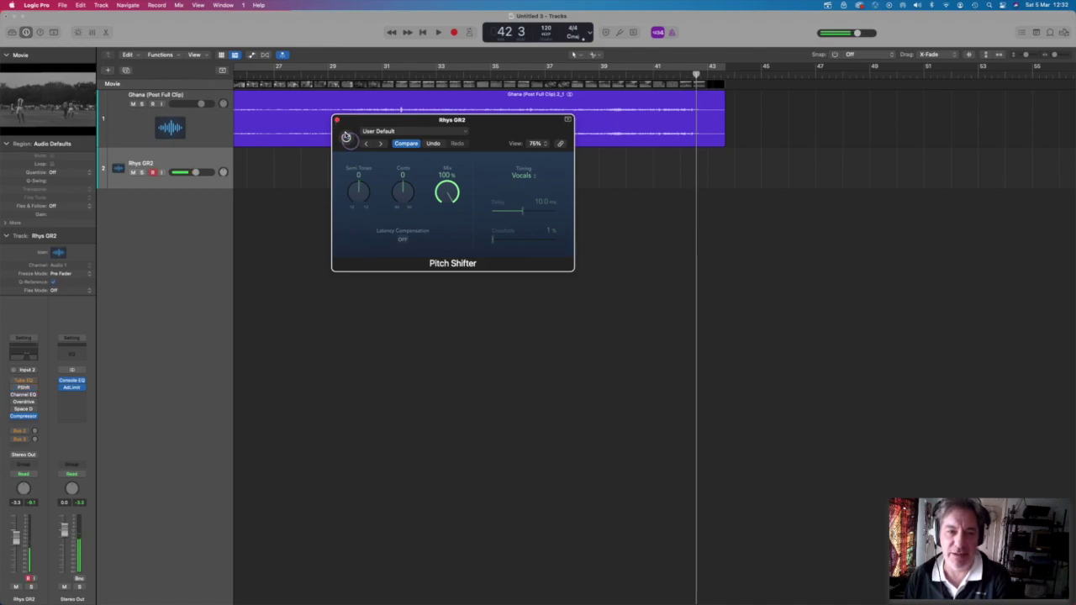
click(337, 122)
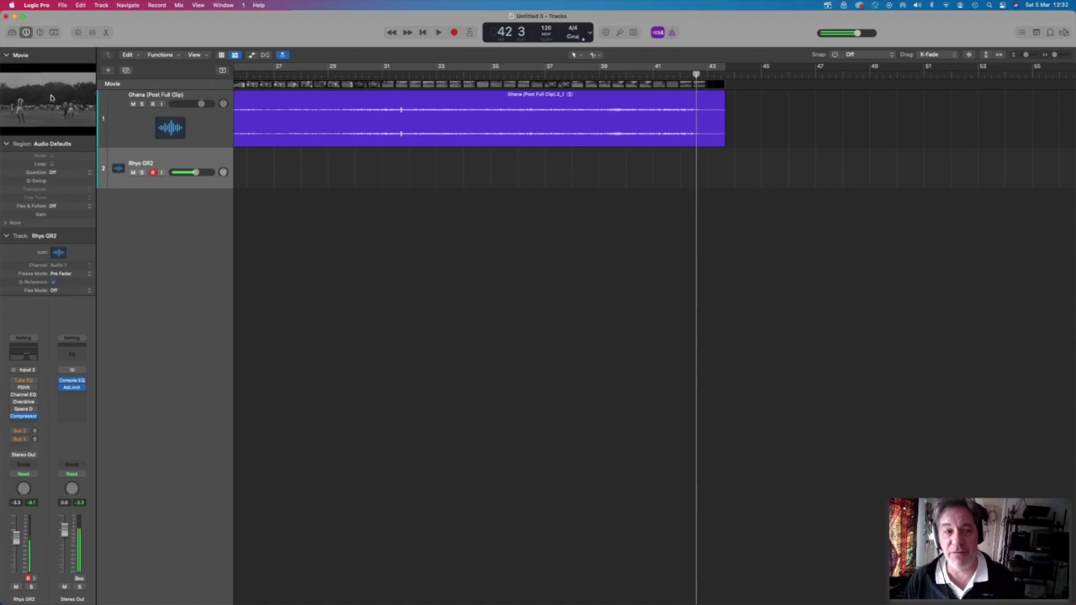
Open the Ghana movie in its own window and play the clip from bar 16 to bar 22.
click(152, 171)
scroll(203, 201, left, 10)
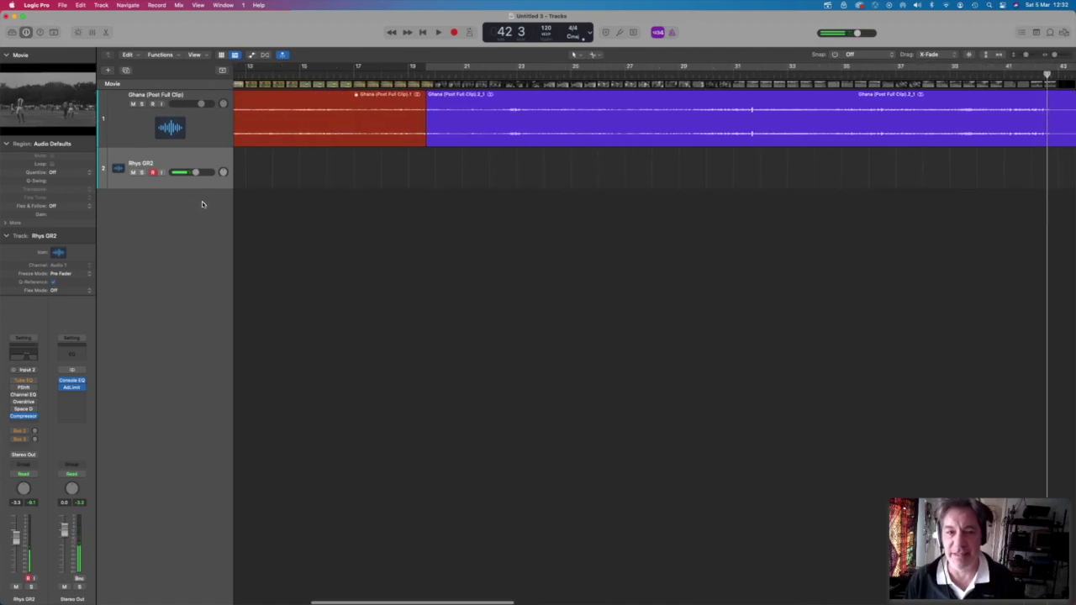
click(153, 171)
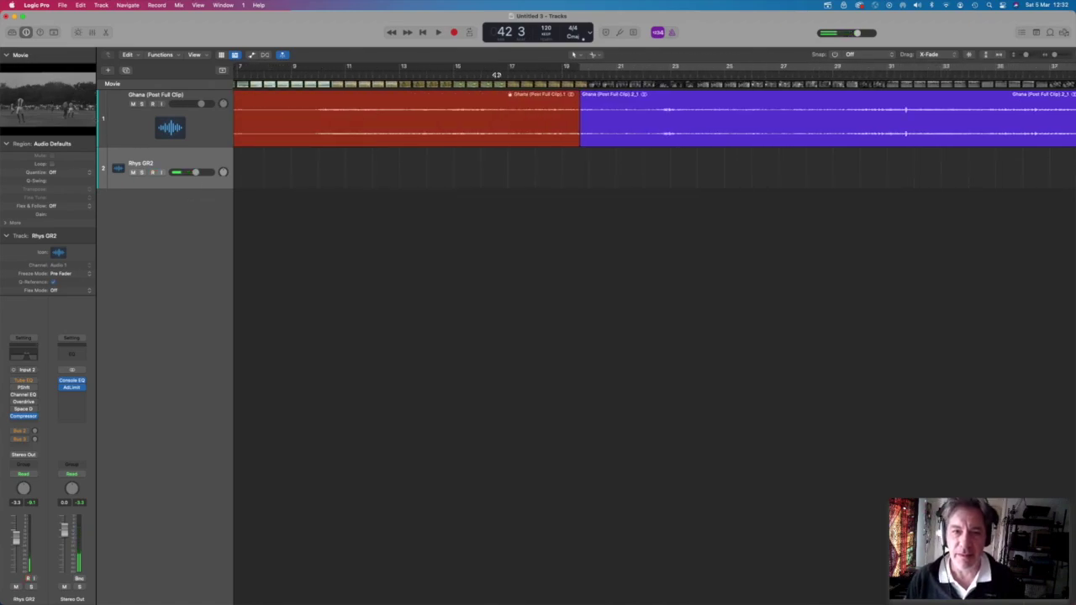
click(496, 74)
double_click(55, 104)
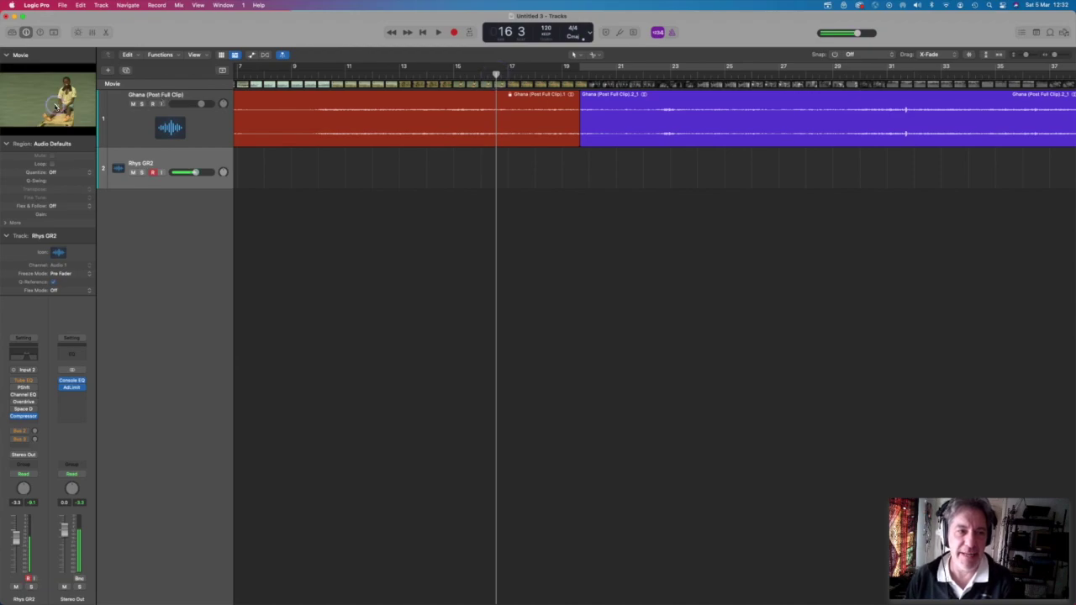
mouse_move(299, 229)
key(space)
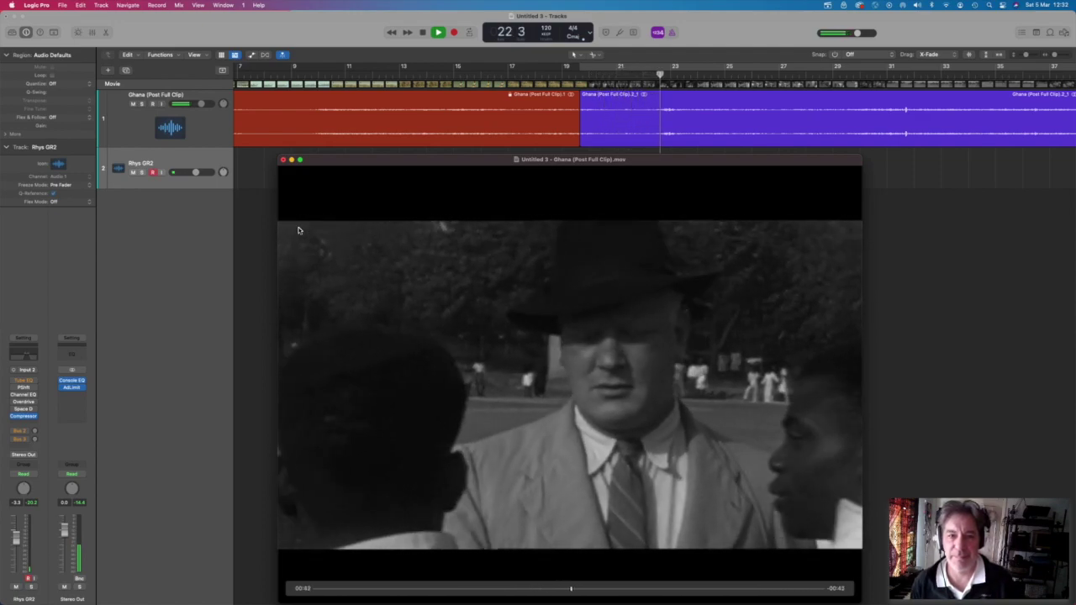
key(space)
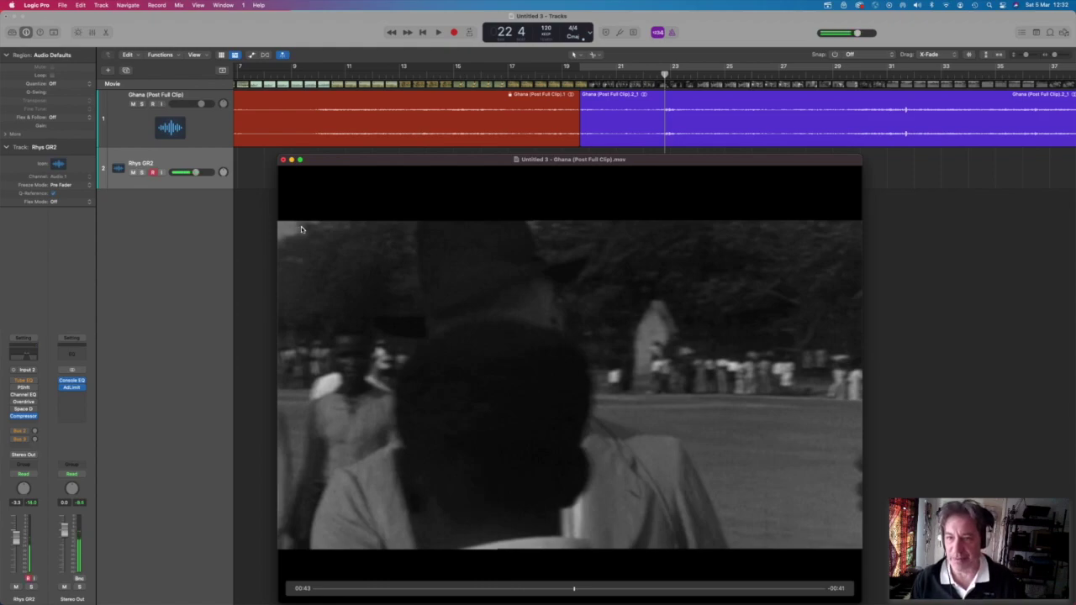
Enlarge the Ghana (Post Full Clip) track to an individual track zoom of 21 and close the movie window.
click(189, 148)
drag(190, 150, 200, 196)
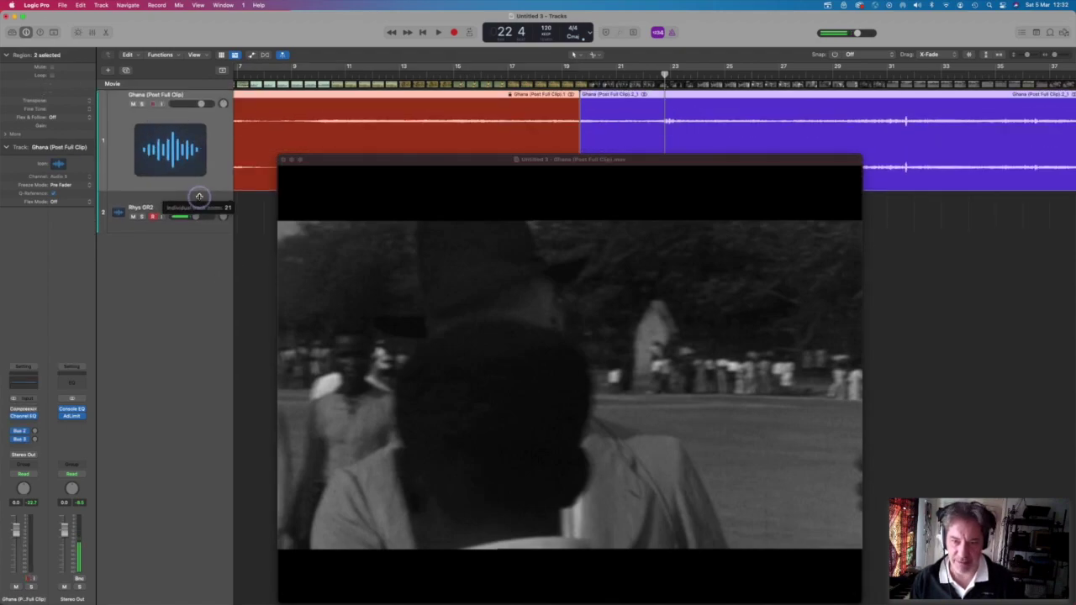
click(283, 159)
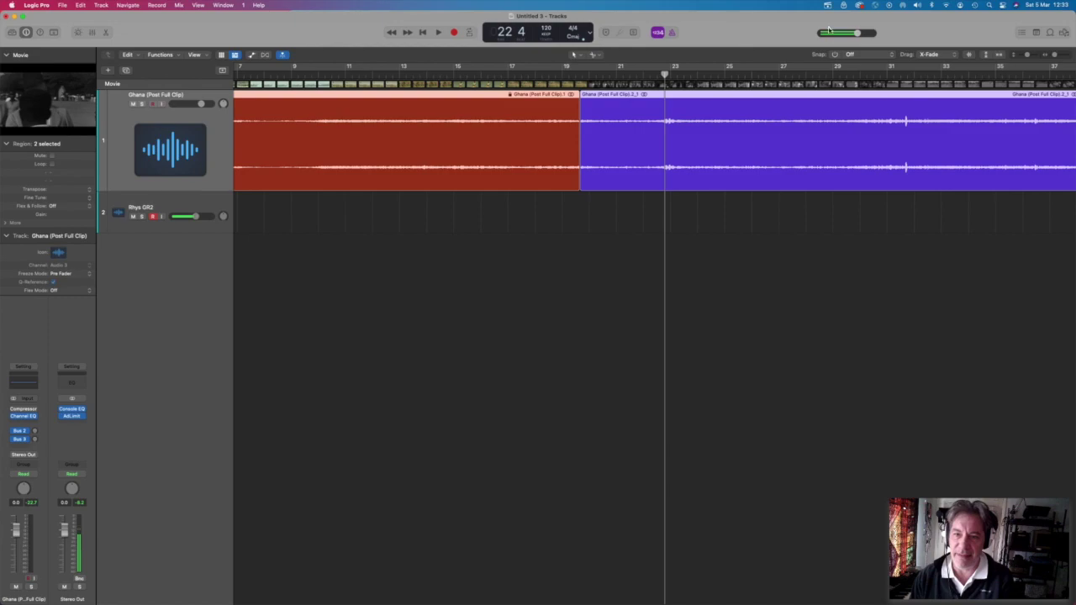
Place the playhead at bar 25 and examine the handshake scene in the separate movie window, closing it when done.
click(726, 76)
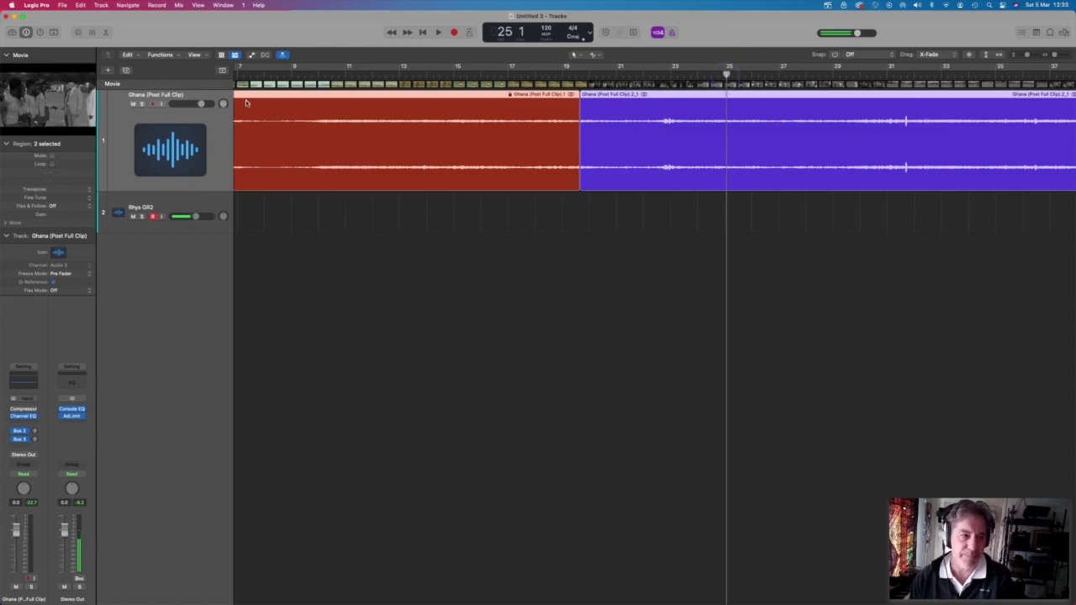
click(83, 111)
drag(442, 160, 423, 71)
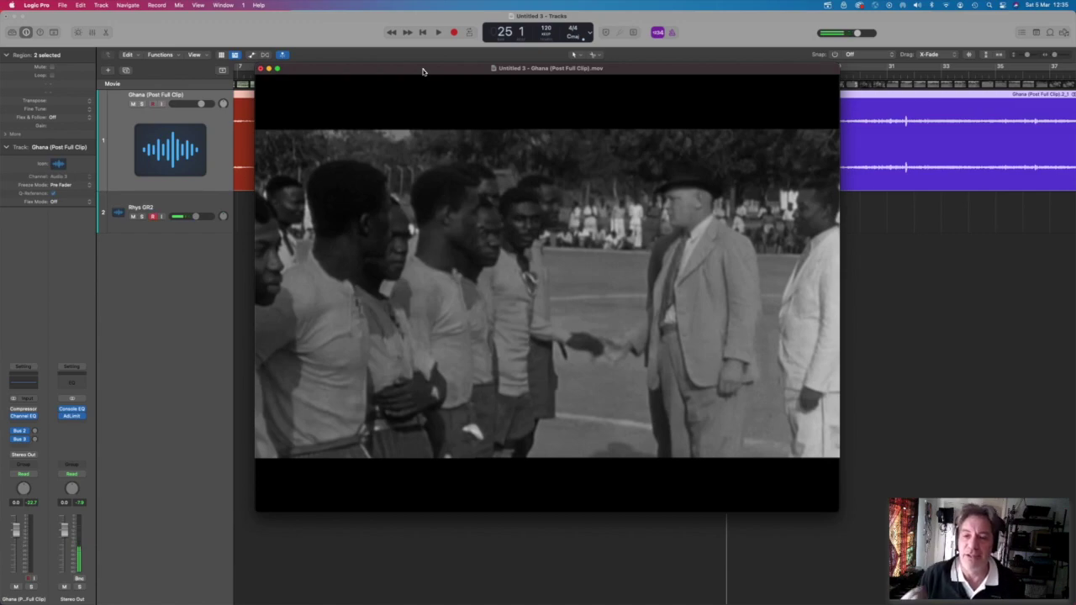
mouse_move(666, 201)
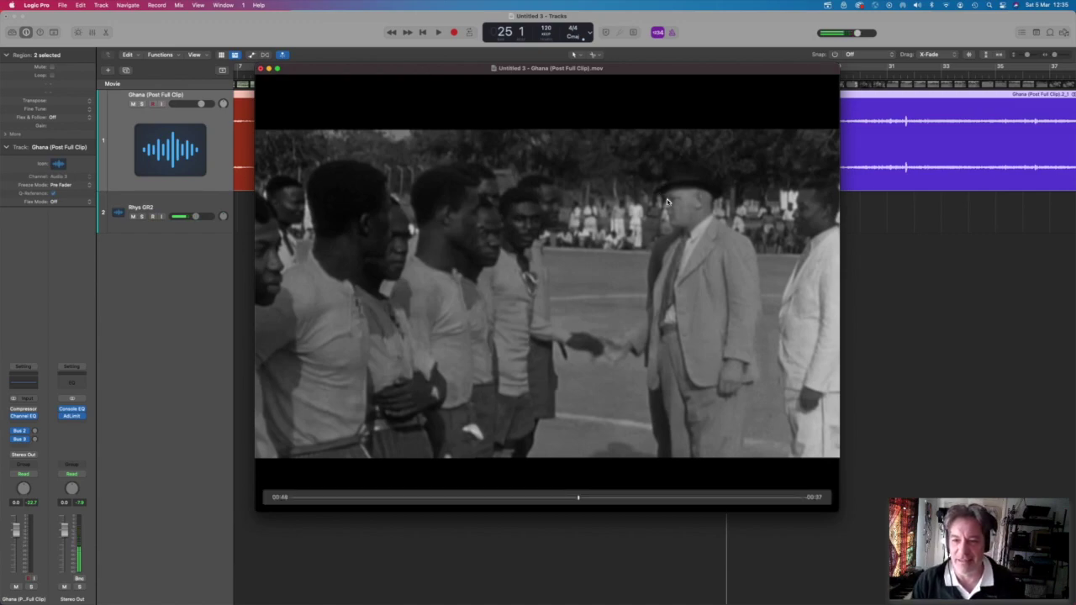
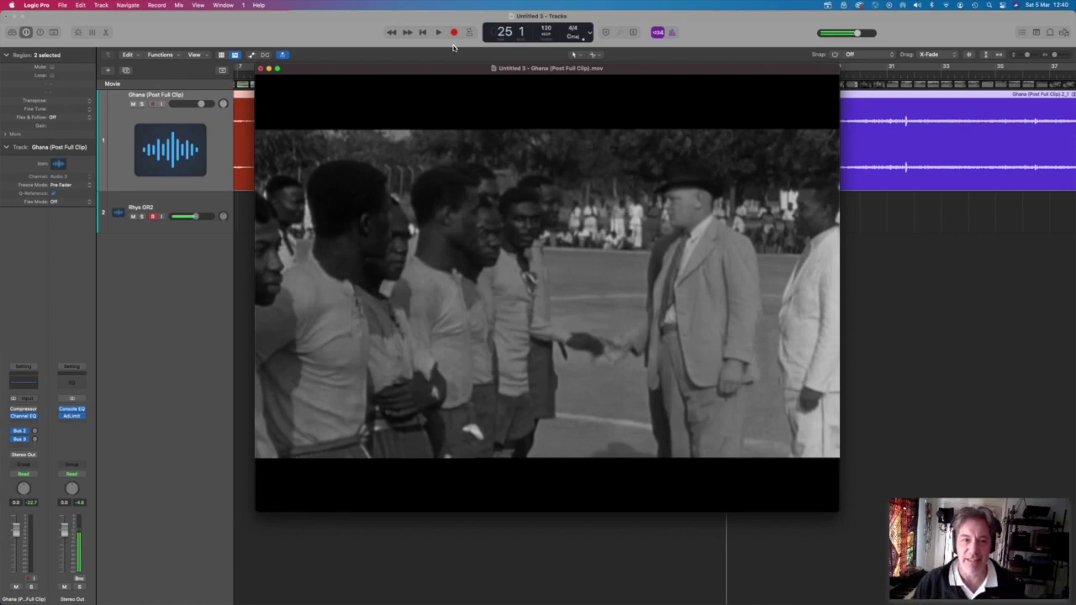
click(262, 68)
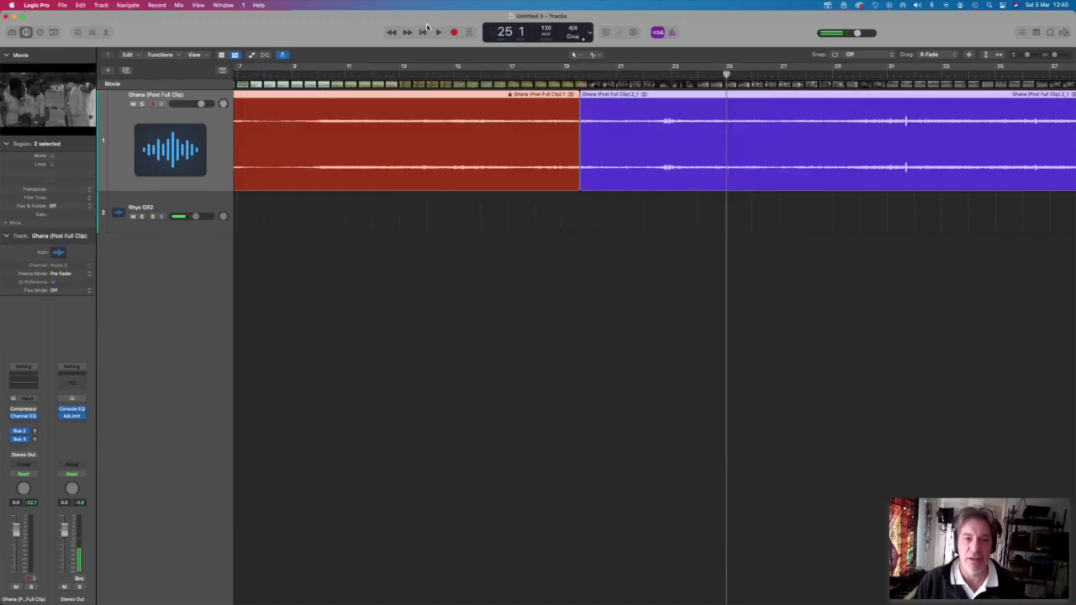
Return to the start of the project and play the full Ghana clip with the movie in its own window.
click(422, 32)
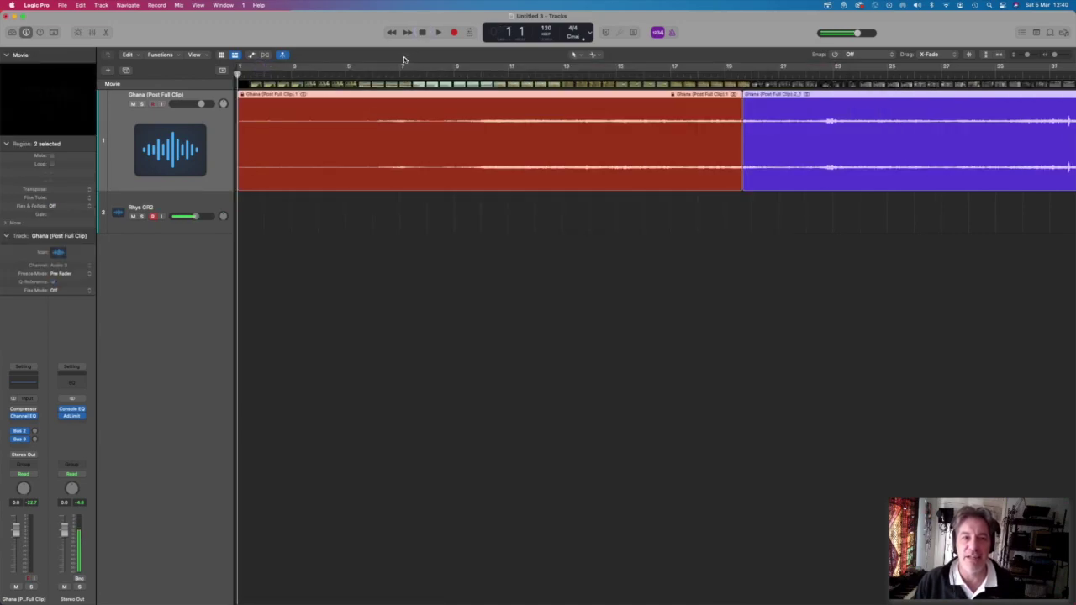
click(77, 106)
click(438, 32)
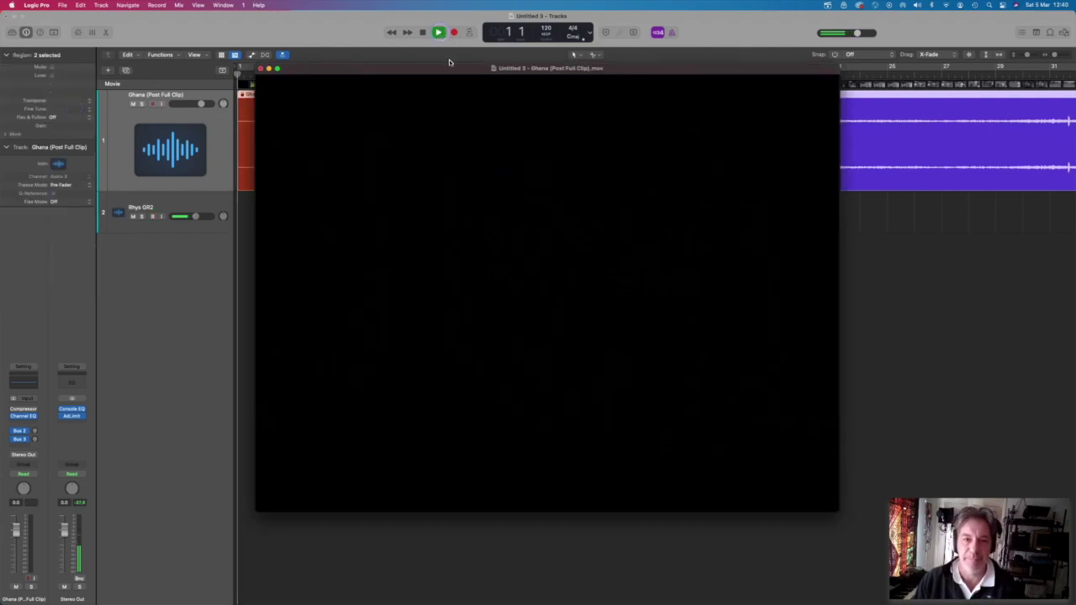
drag(447, 71, 456, 141)
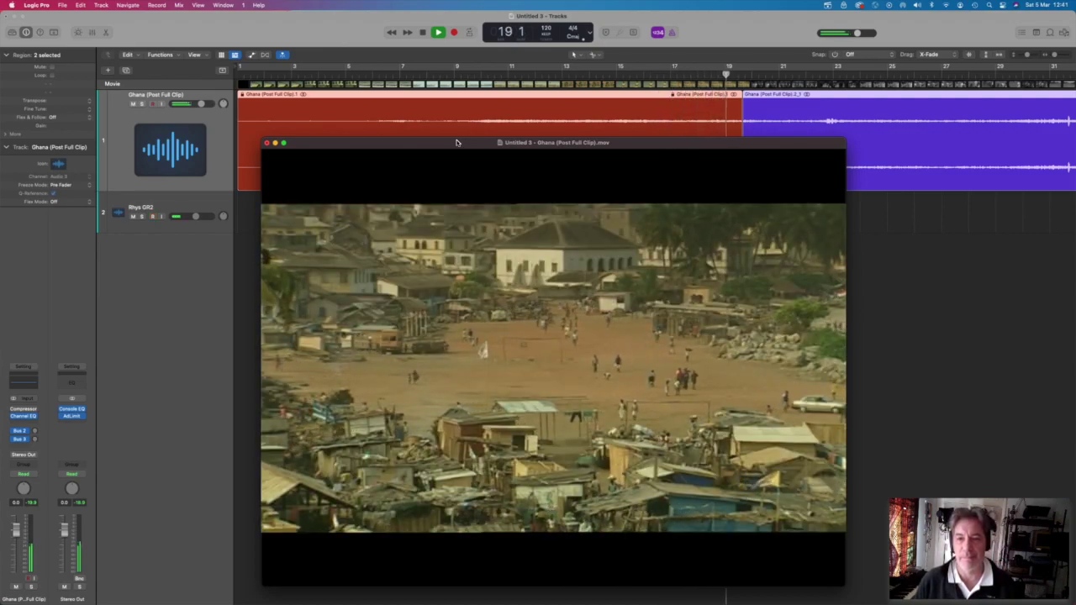
Stop playback and examine the black-and-white archive footage at bar 23 and near bar 26.
key(space)
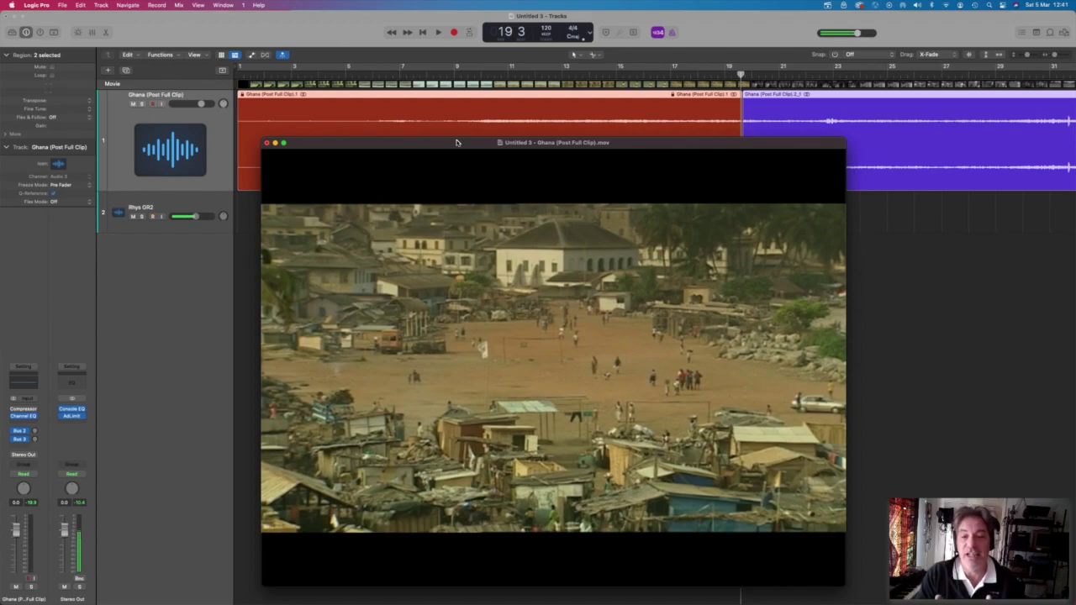
click(834, 75)
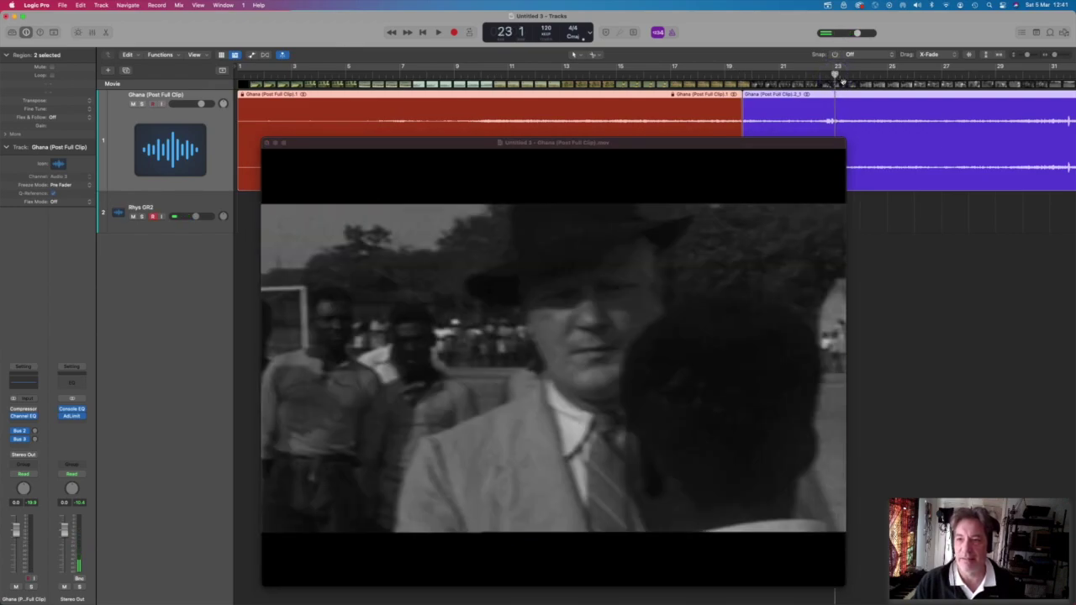
click(917, 75)
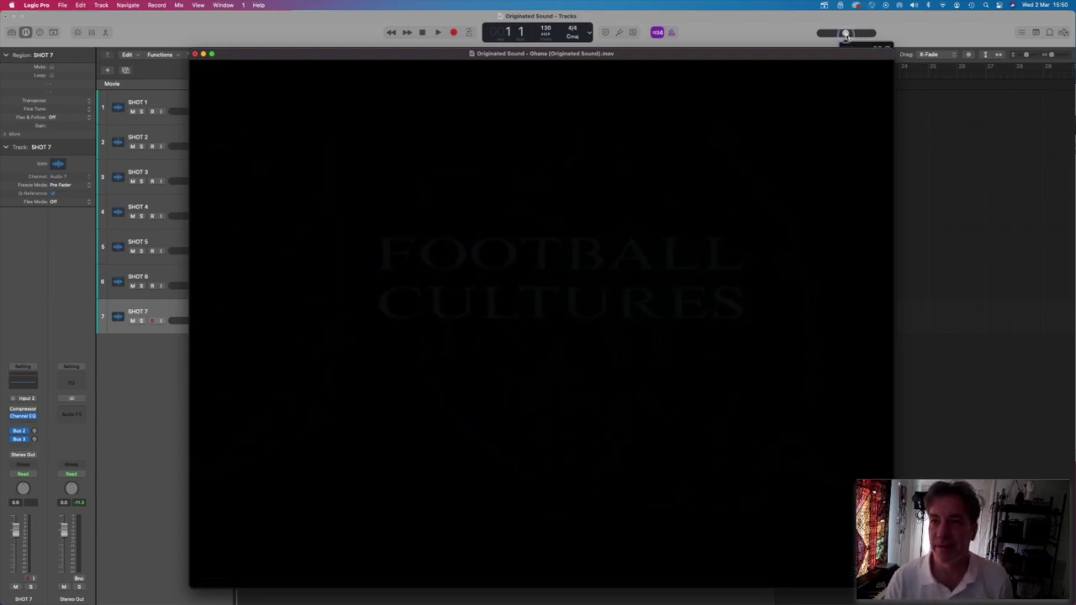
Raise the master volume and play the Originated Sound clip from the start to its end, closing the movie window.
drag(846, 36, 854, 34)
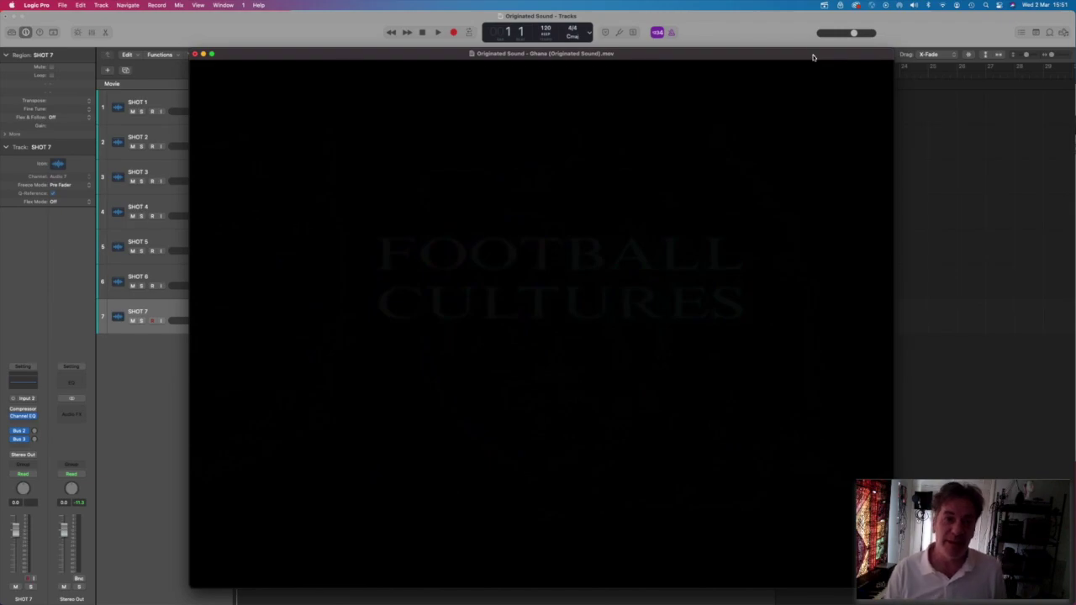
drag(853, 33, 859, 37)
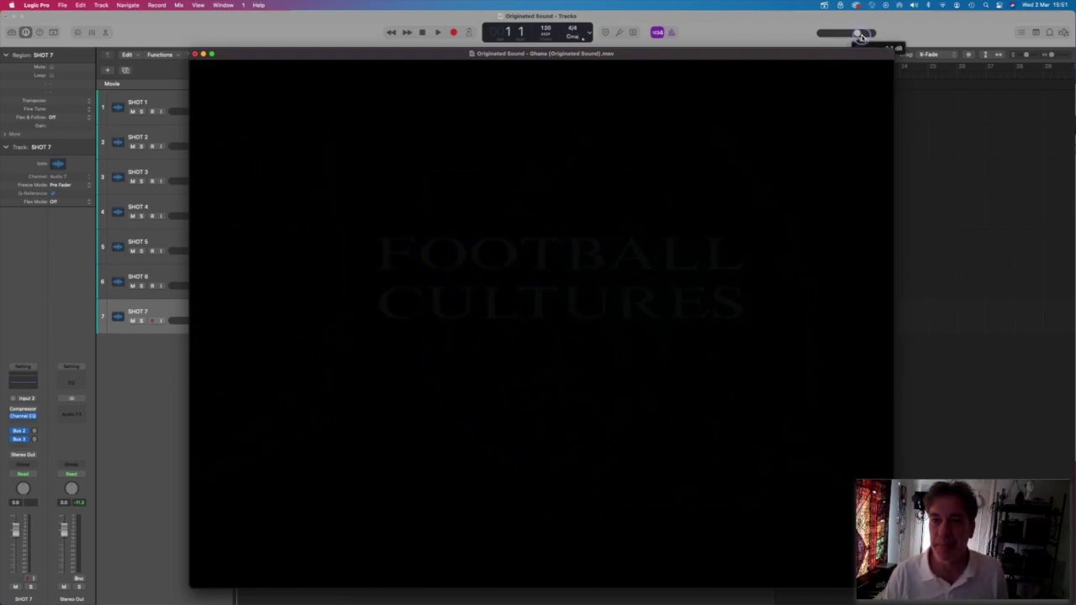
click(436, 33)
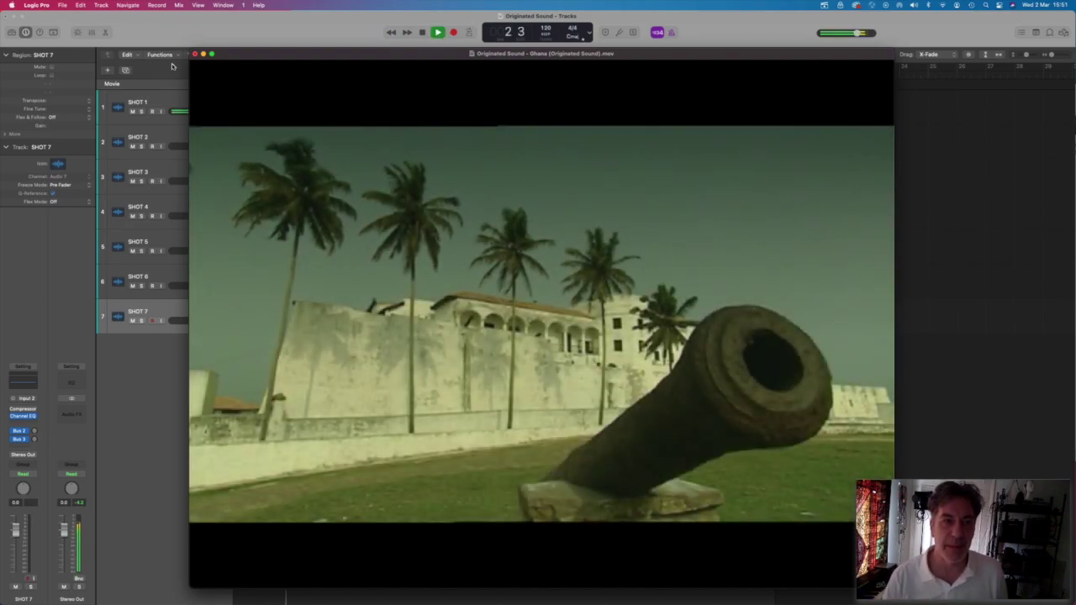
click(195, 53)
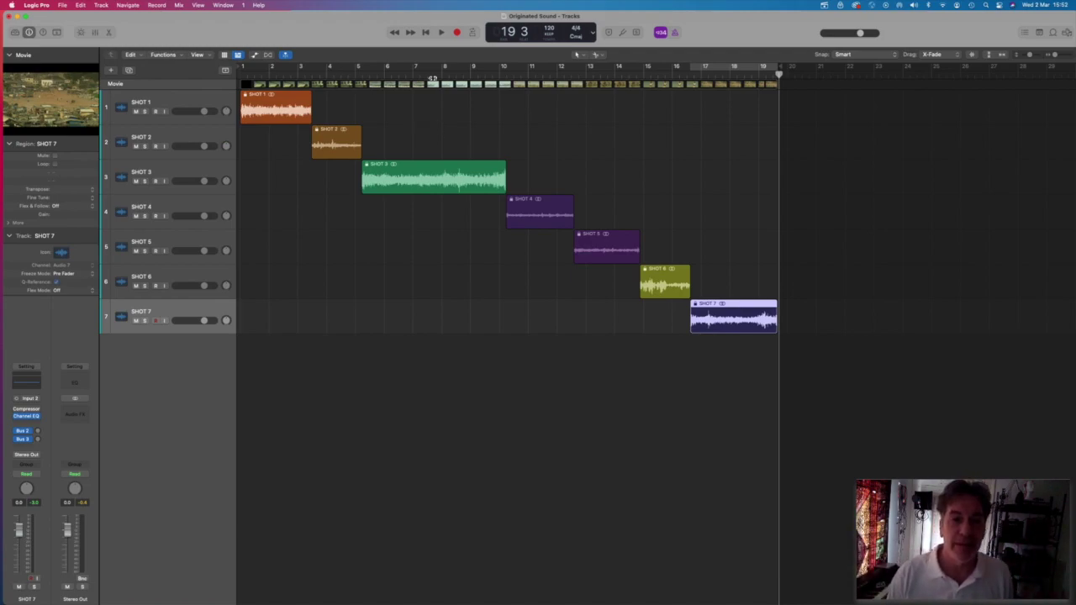
Place the playhead in bar 6 and examine the beach football shot in the separate movie window.
click(403, 74)
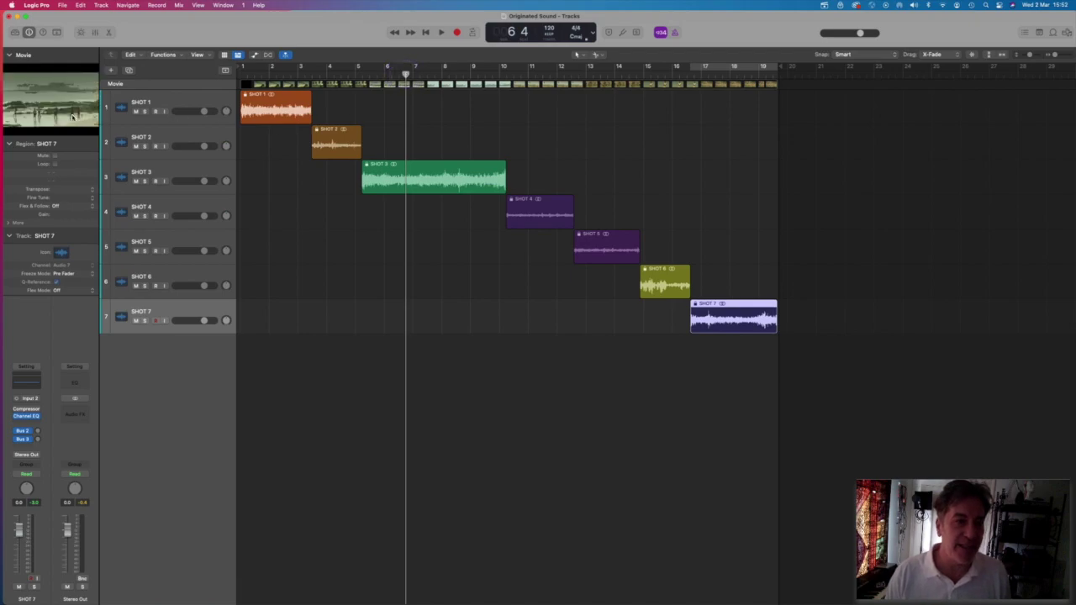
click(69, 113)
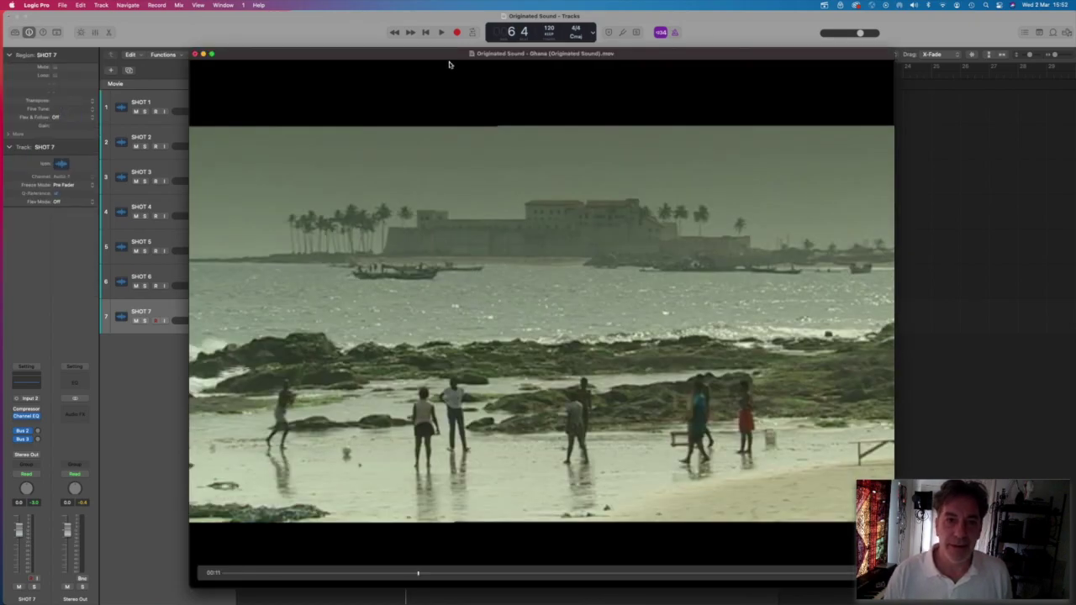
drag(450, 56, 422, 40)
mouse_move(599, 288)
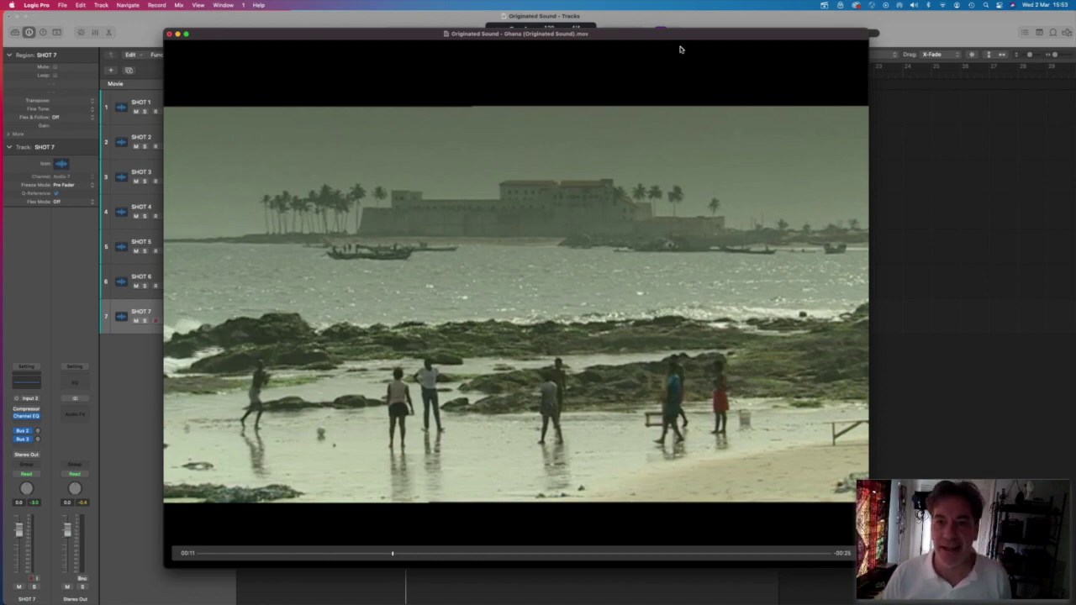
Move the playhead to the fishing-boat scene at bar 9 and play the clip with the movie to bar 18.
drag(679, 44, 676, 202)
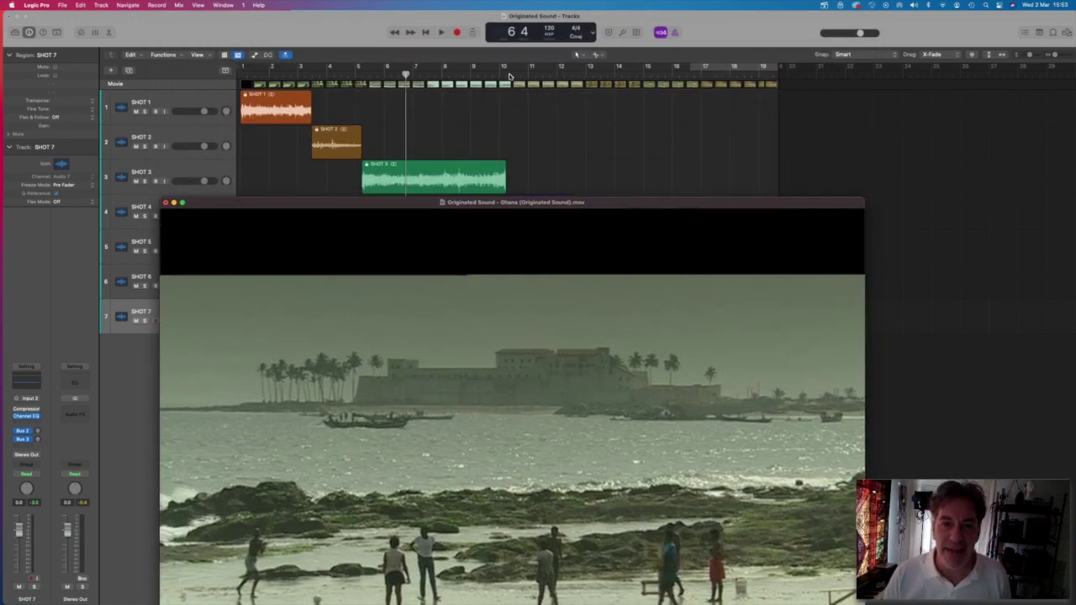
click(484, 67)
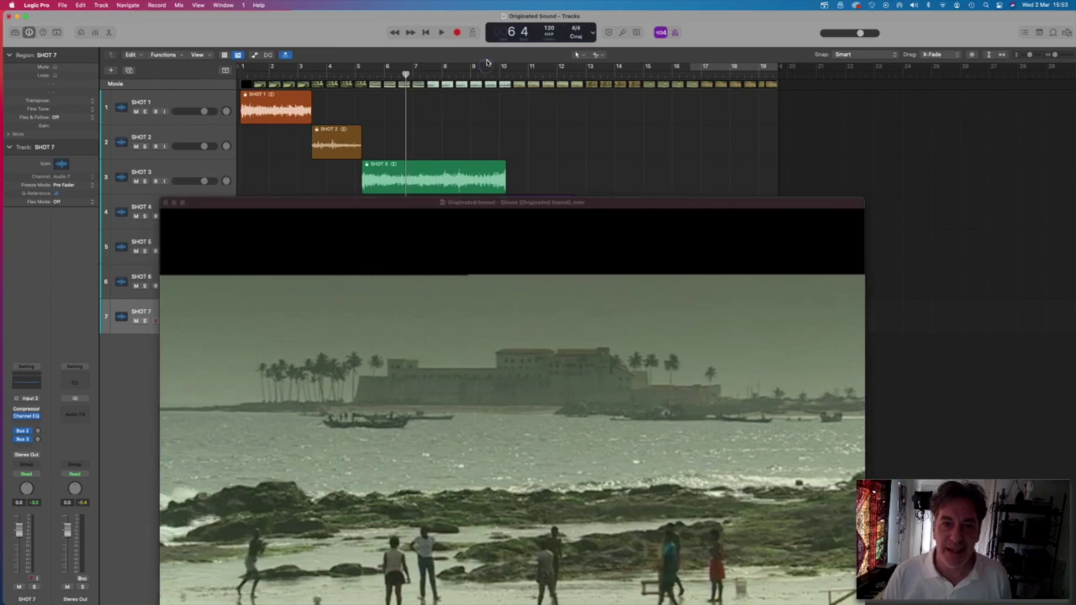
click(481, 69)
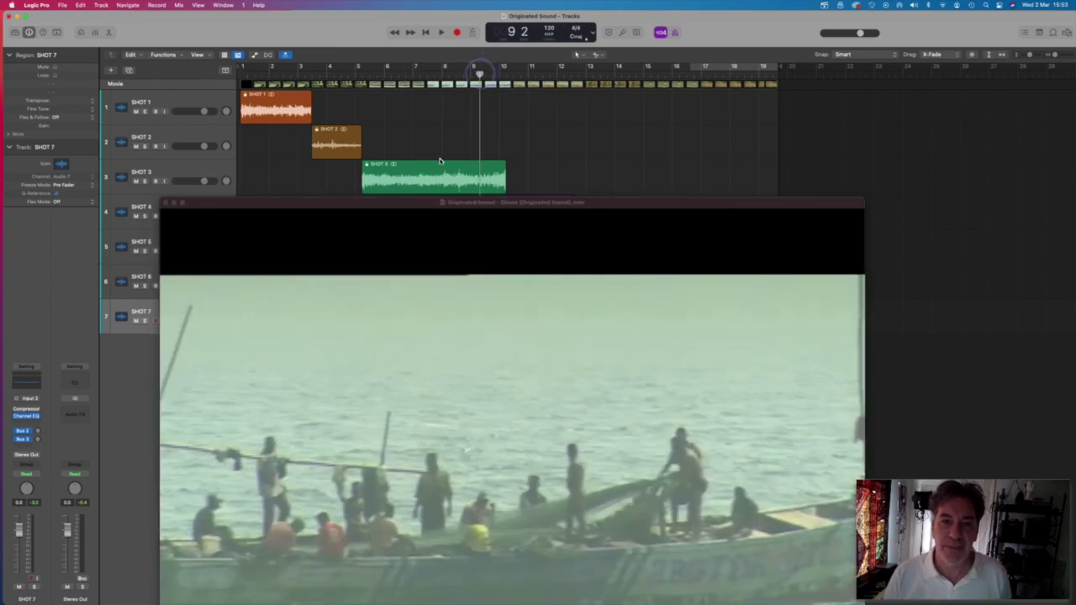
drag(433, 203, 433, 96)
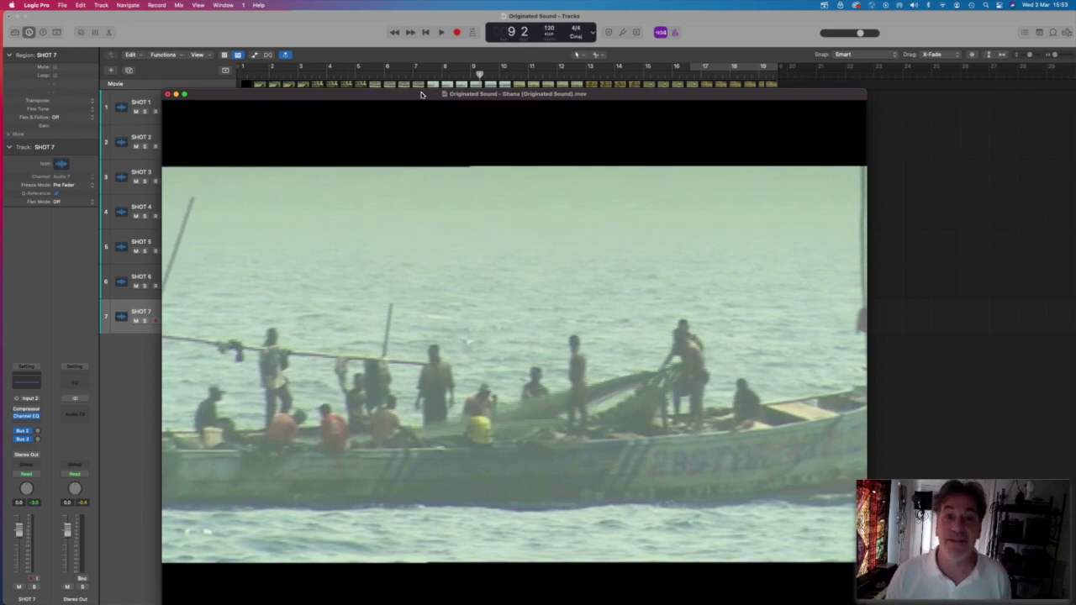
drag(422, 95, 422, 71)
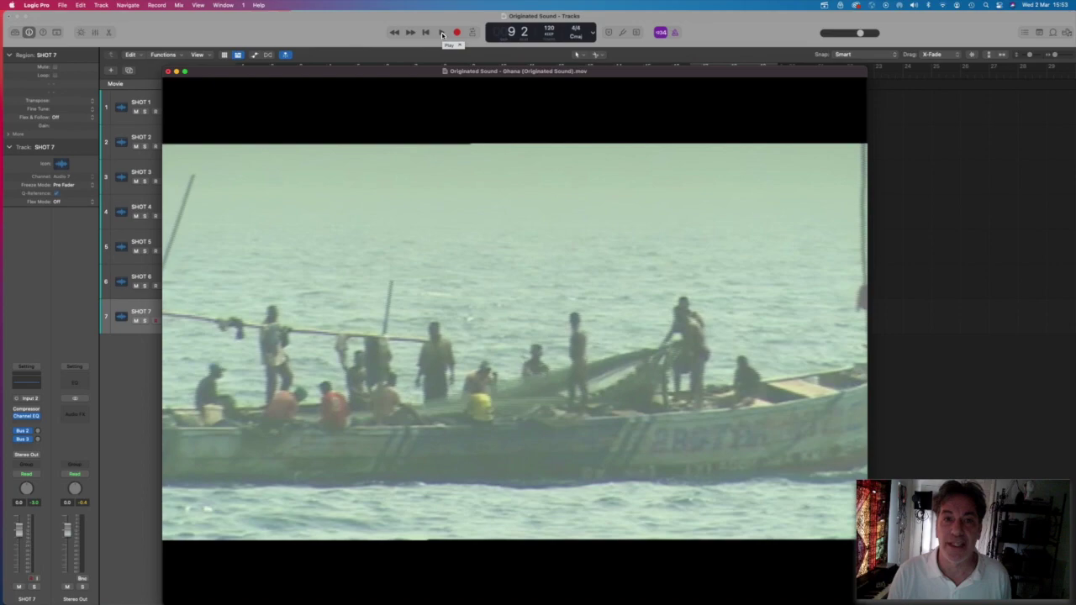
click(442, 33)
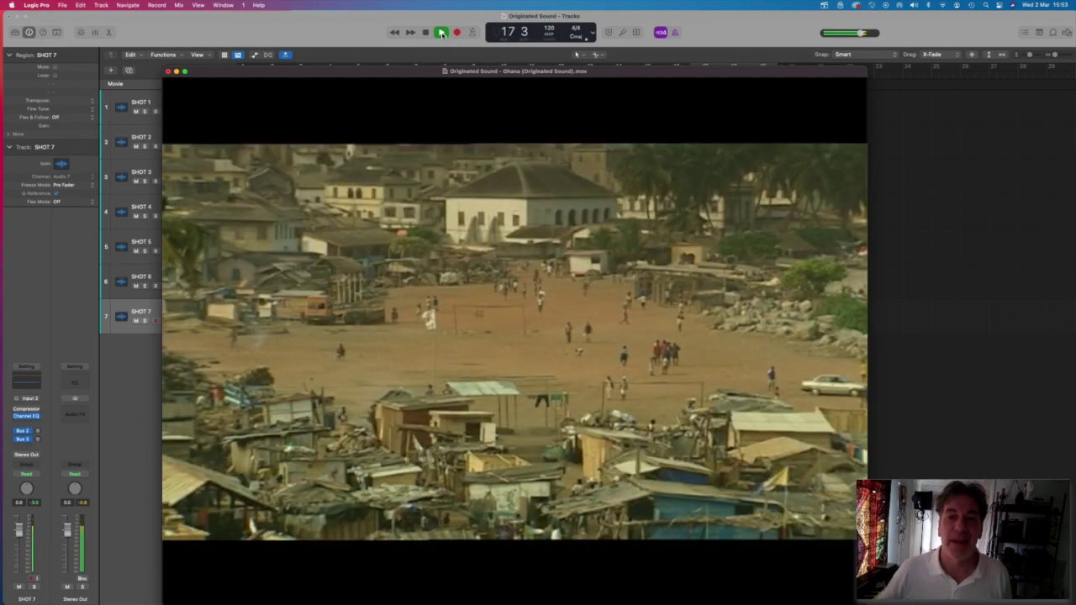
click(442, 33)
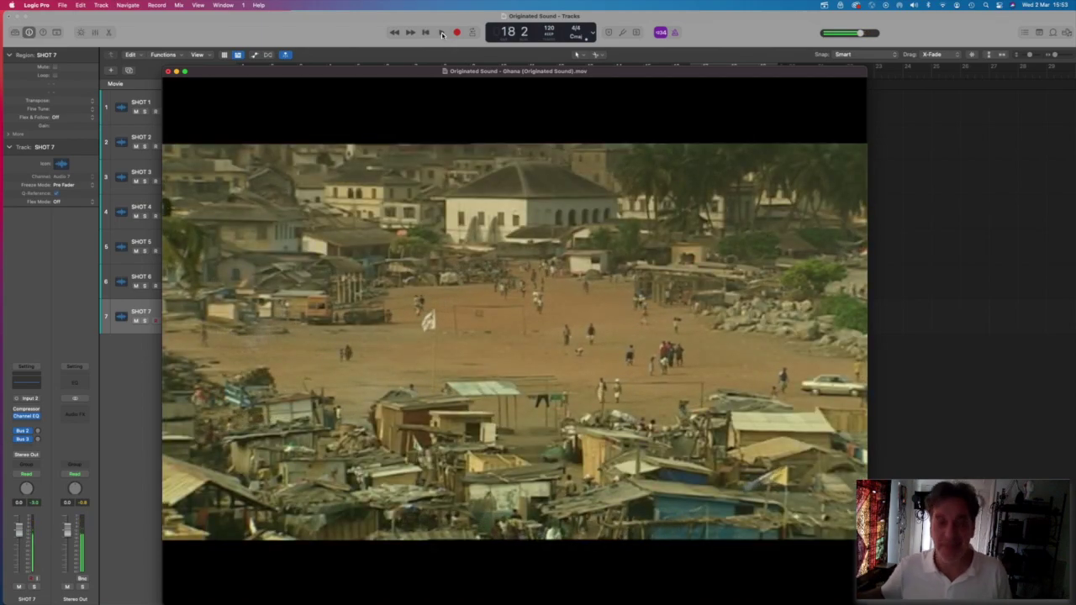